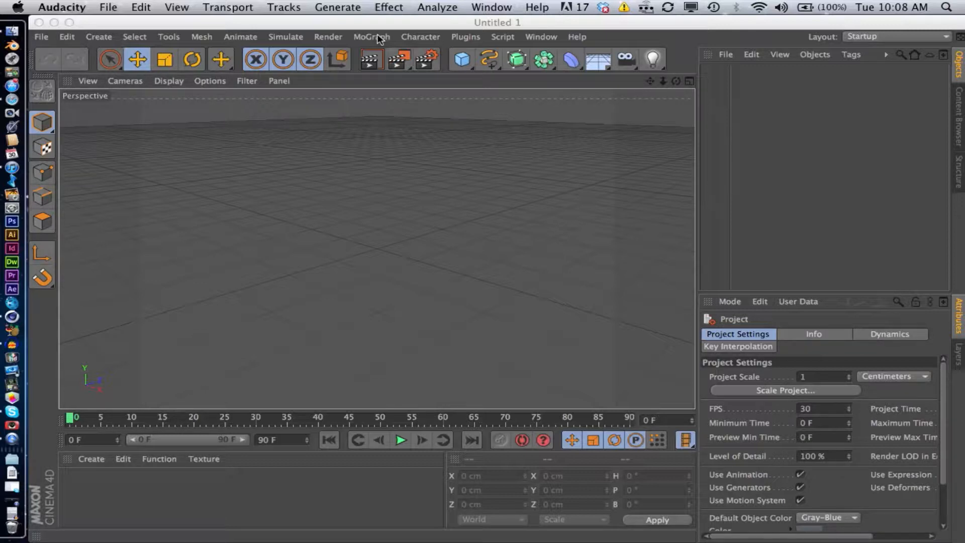
left_click(378, 36)
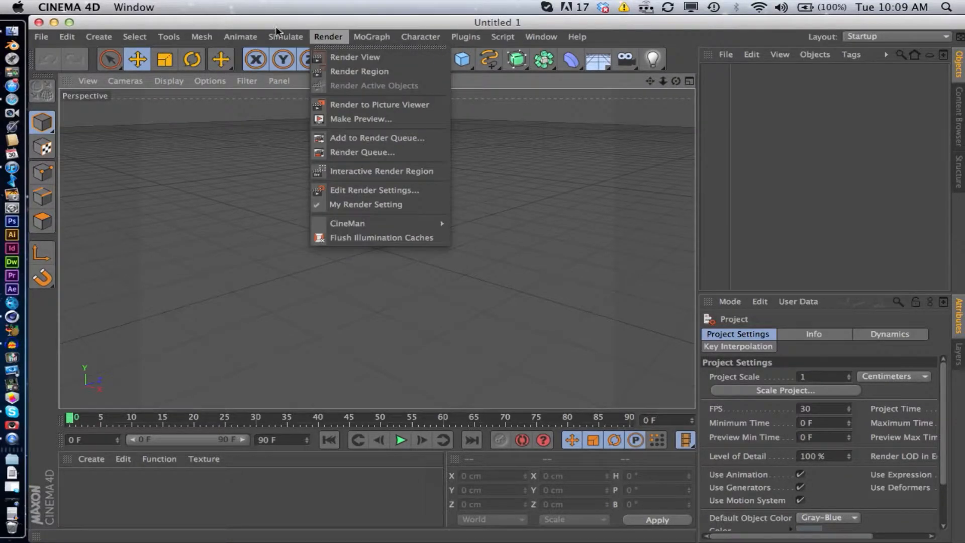
mouse_move(164, 31)
mouse_move(240, 36)
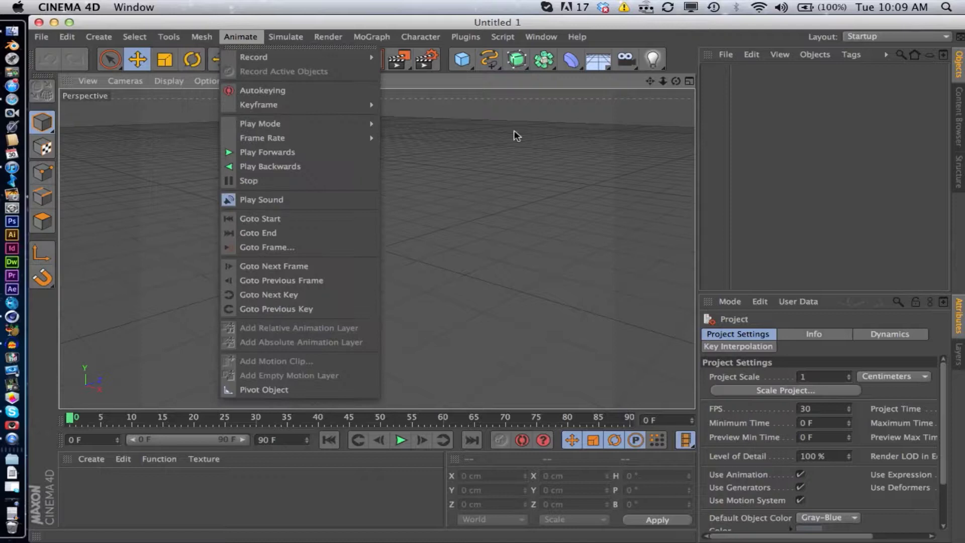
left_click(584, 215)
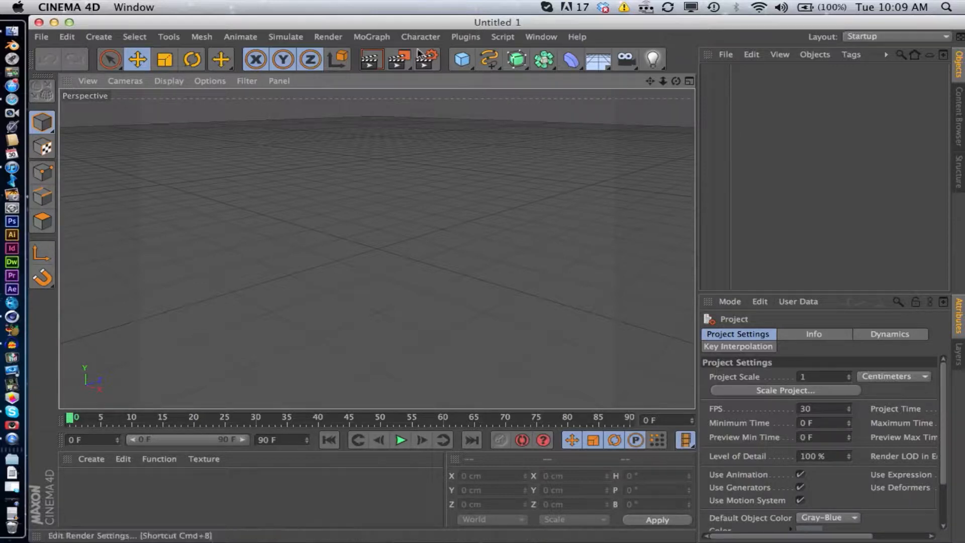
Add a MoText object to the empty scene.
left_click(44, 37)
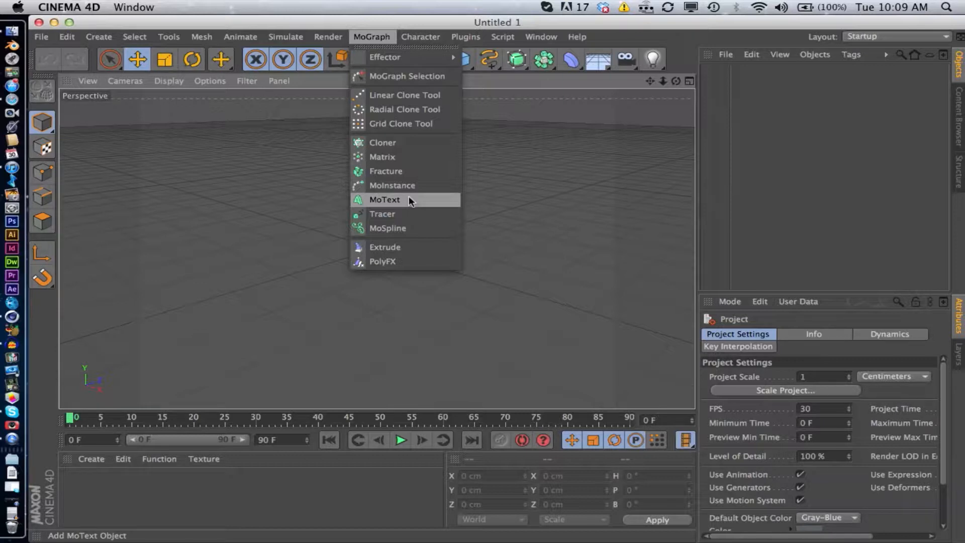
left_click(408, 198)
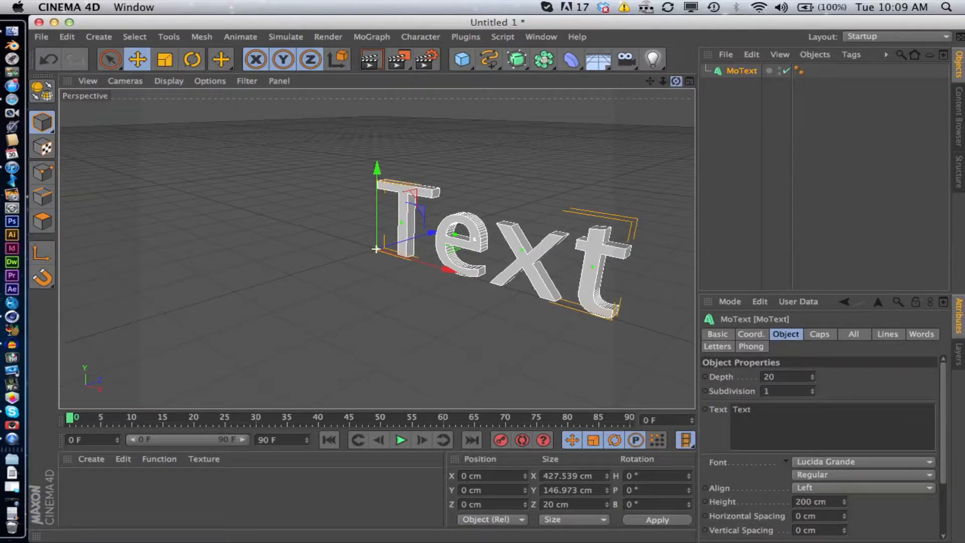
left_click_drag(676, 81, 353, 266)
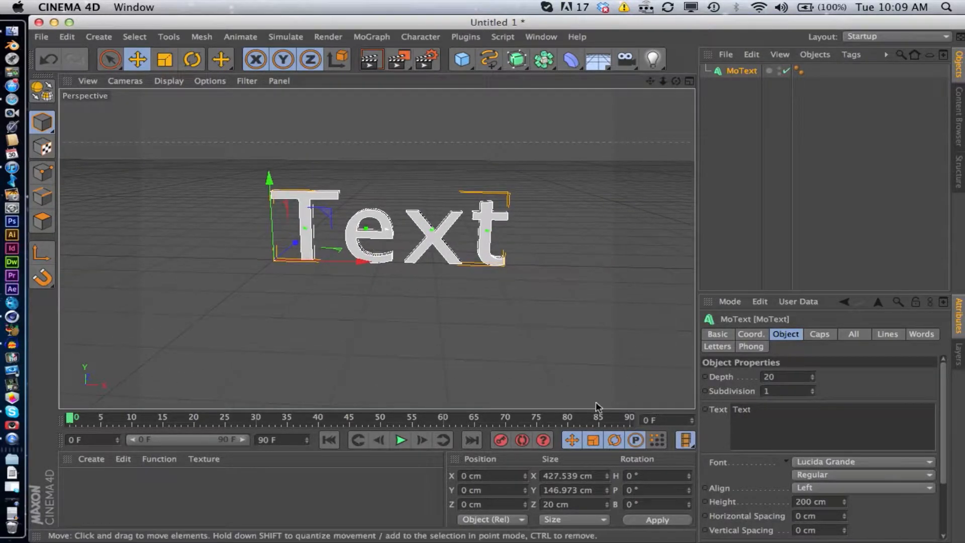
Replace the MoText object's default text with "EPIC ERA".
left_click(776, 412)
key("BackSpace")
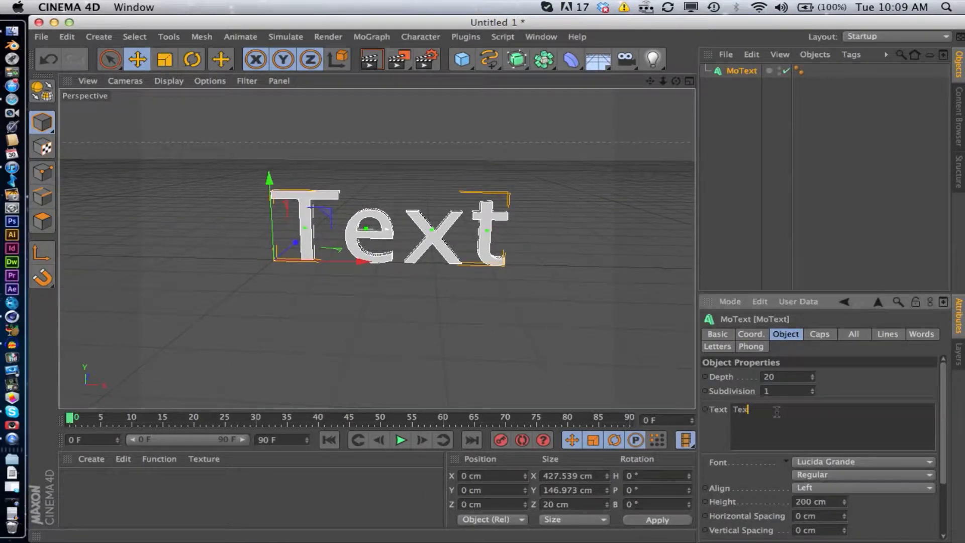
key("BackSpace")
key("BackSpace")
key("BackSpace")
type("EPIC ERA")
left_click(848, 379)
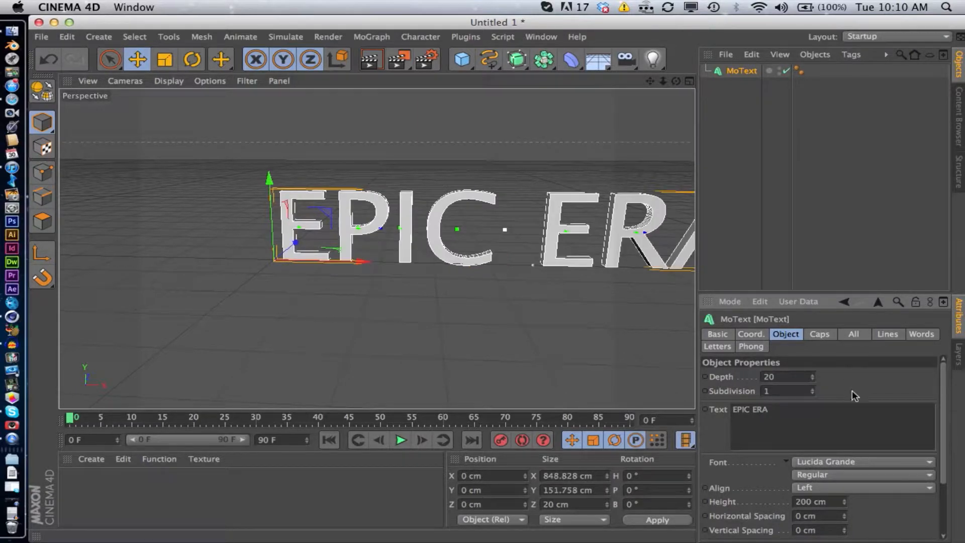
Change the font of the EPIC ERA text to Good Times.
left_click_drag(652, 81, 529, 78)
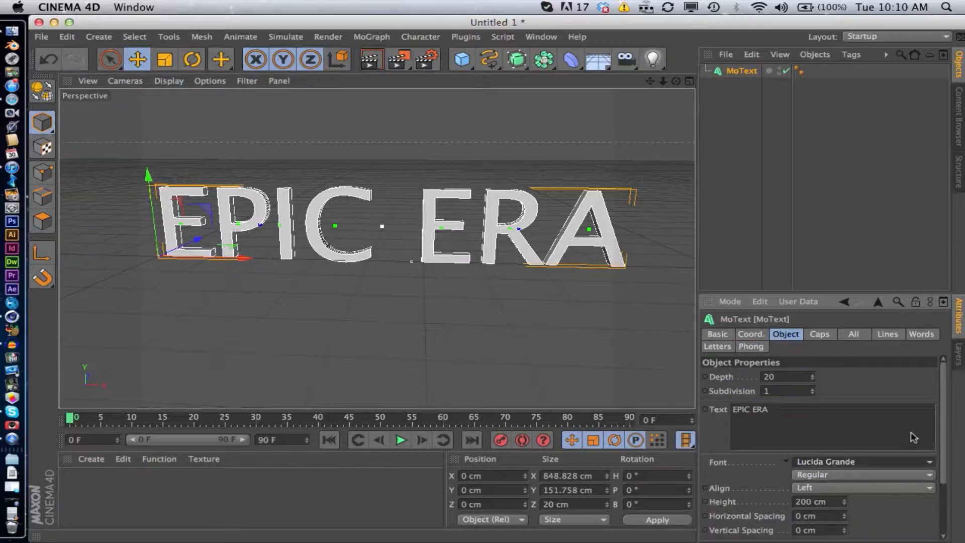
left_click(884, 460)
scroll(882, 258, "up", 5)
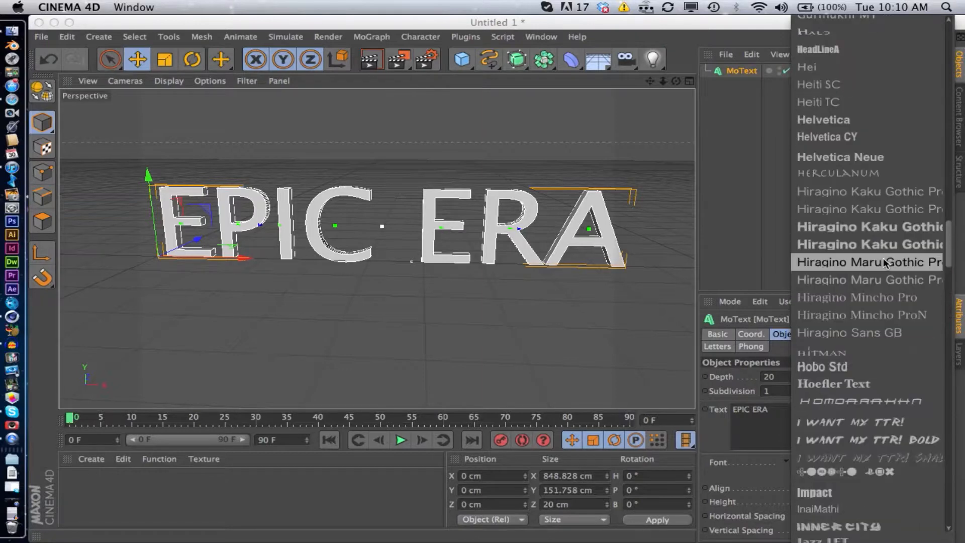
scroll(882, 257, "up", 6)
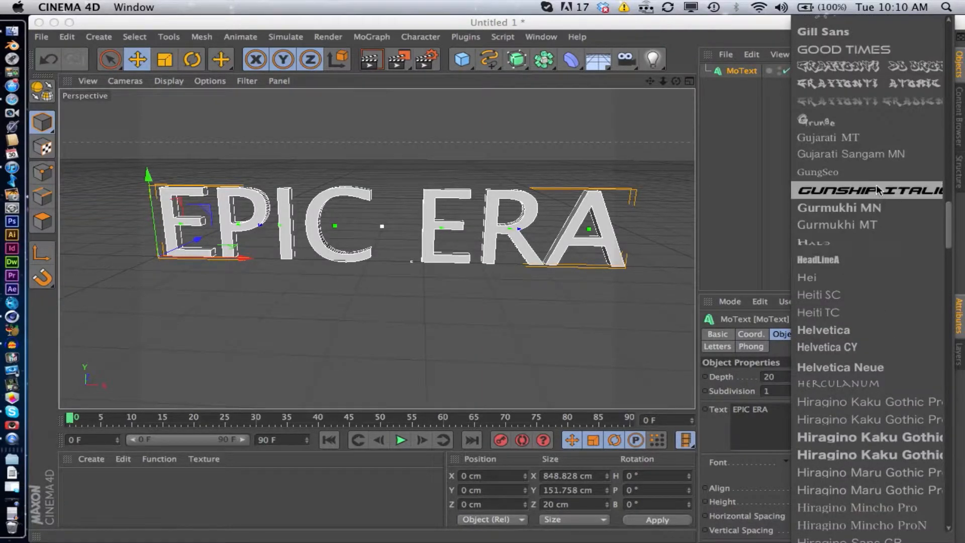
left_click(862, 49)
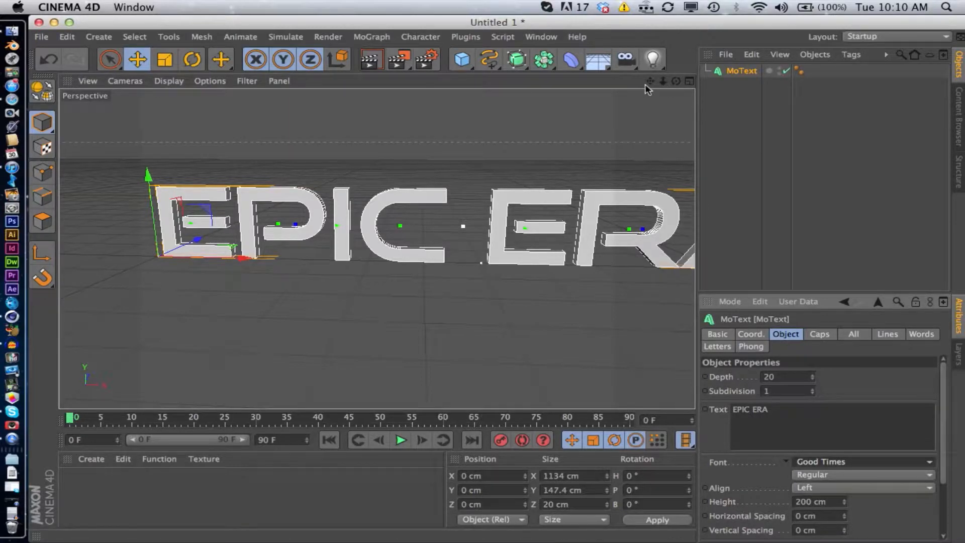
Set the extrusion depth of the EPIC ERA text to 40.
scroll(505, 211, "down", 3)
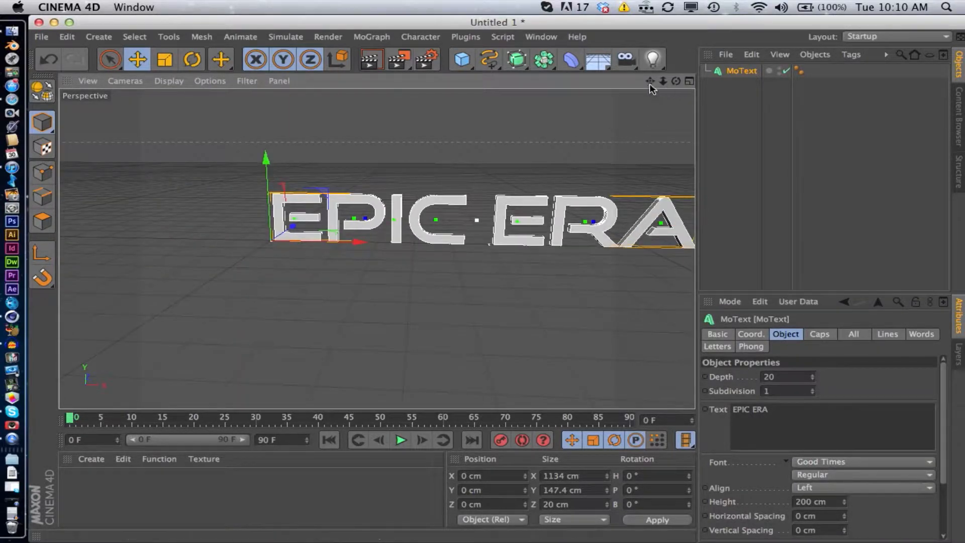
left_click_drag(649, 81, 369, 254)
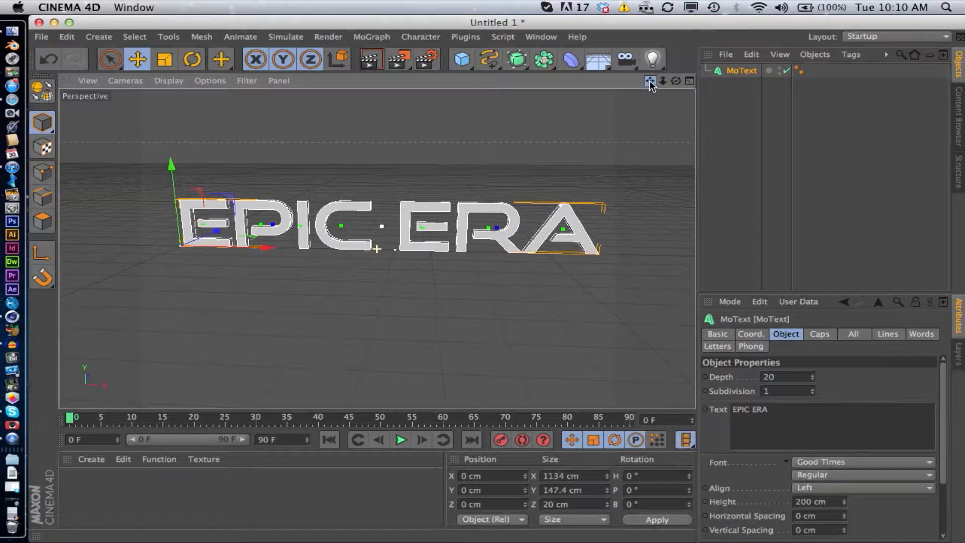
left_click(788, 377)
key("BackSpace")
key("BackSpace")
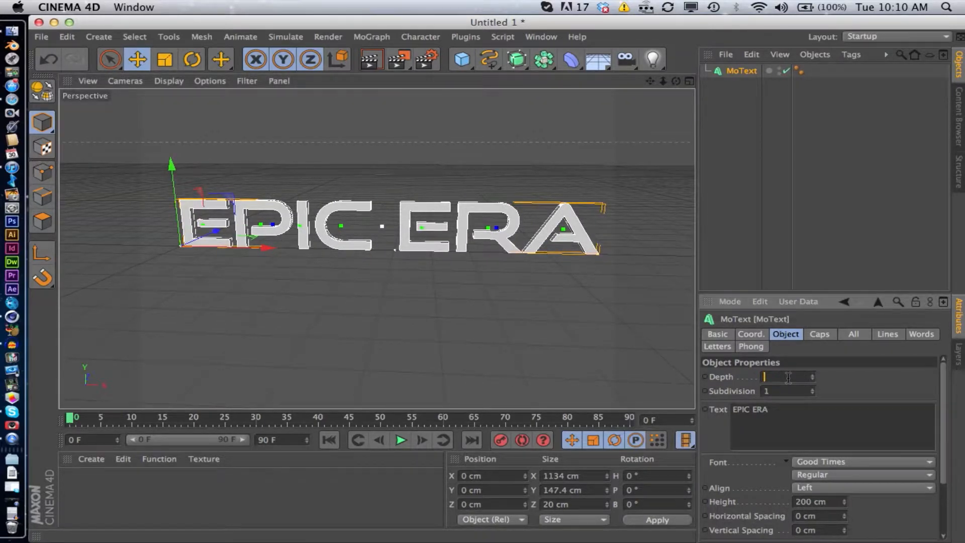
type("40")
key("Return")
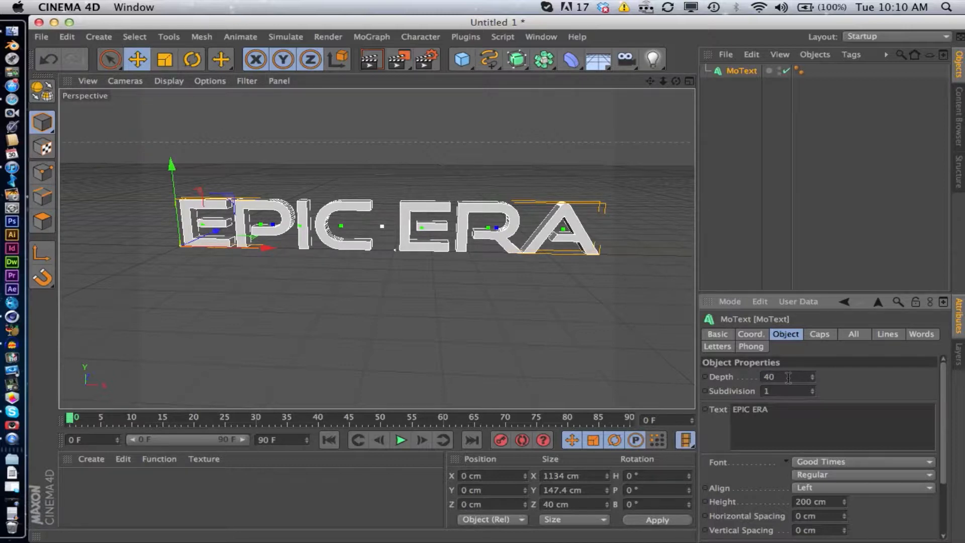
Set the extrusion depth of the EPIC ERA text to 300.
left_click(788, 377)
key("BackSpace")
key("BackSpace")
type("300")
key("Return")
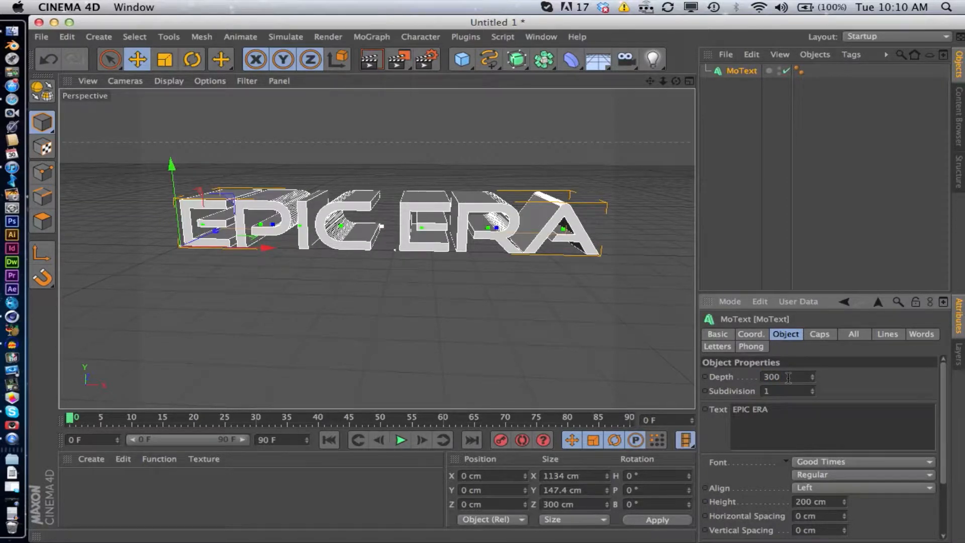
Deselect the text and render the active view from a low front angle to preview it.
left_click_drag(676, 81, 701, 65)
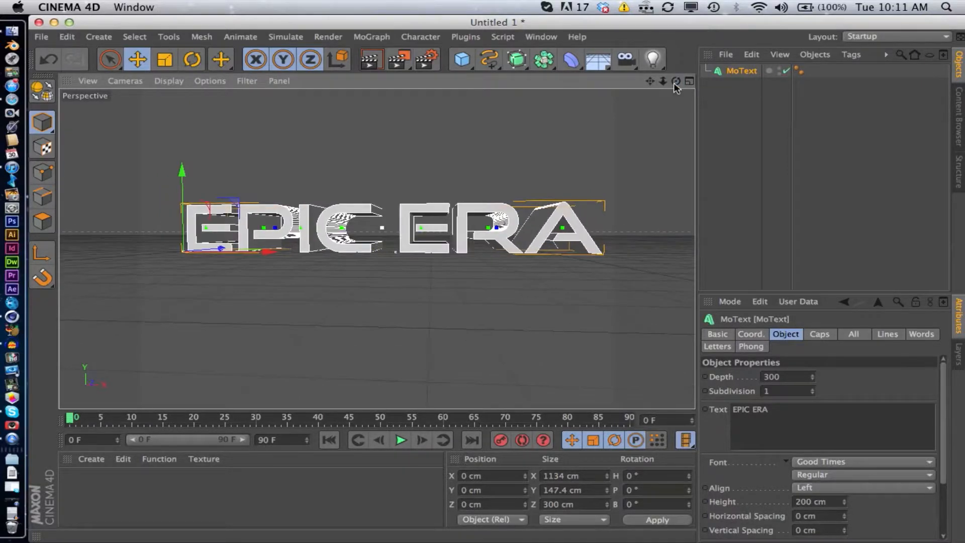
left_click(574, 117)
left_click(370, 60)
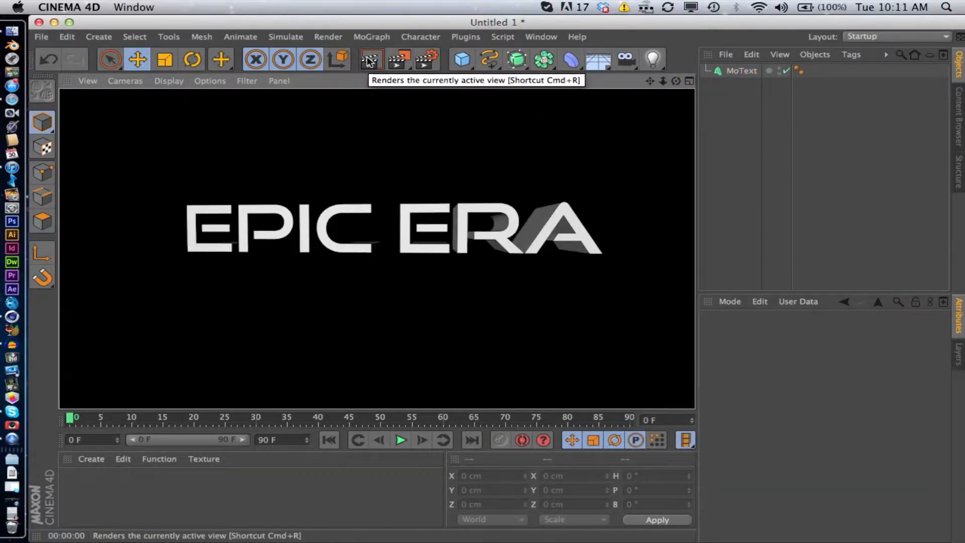
left_click(610, 198)
Reselect the text, try a height of 207 cm, and set the height back to 200 cm.
left_click_drag(676, 81, 497, 280)
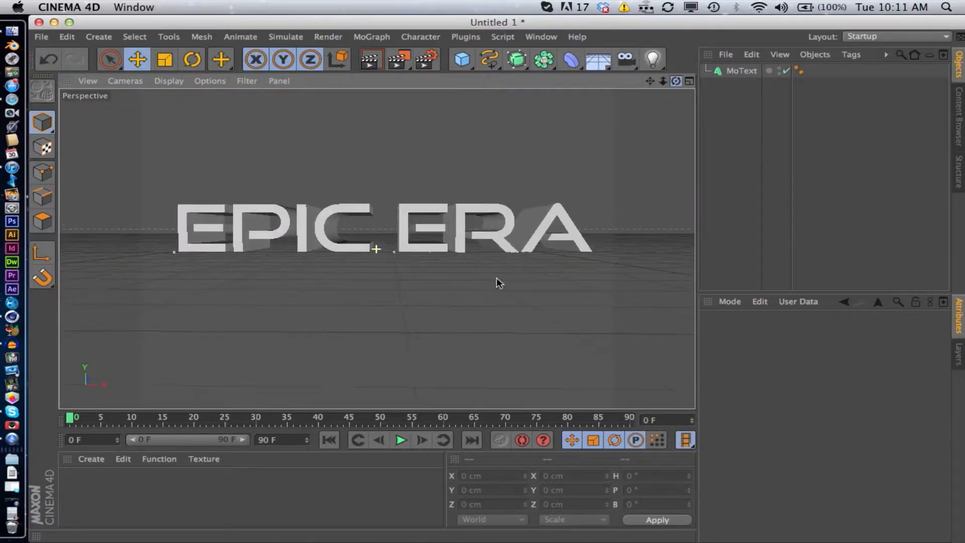
left_click(561, 213)
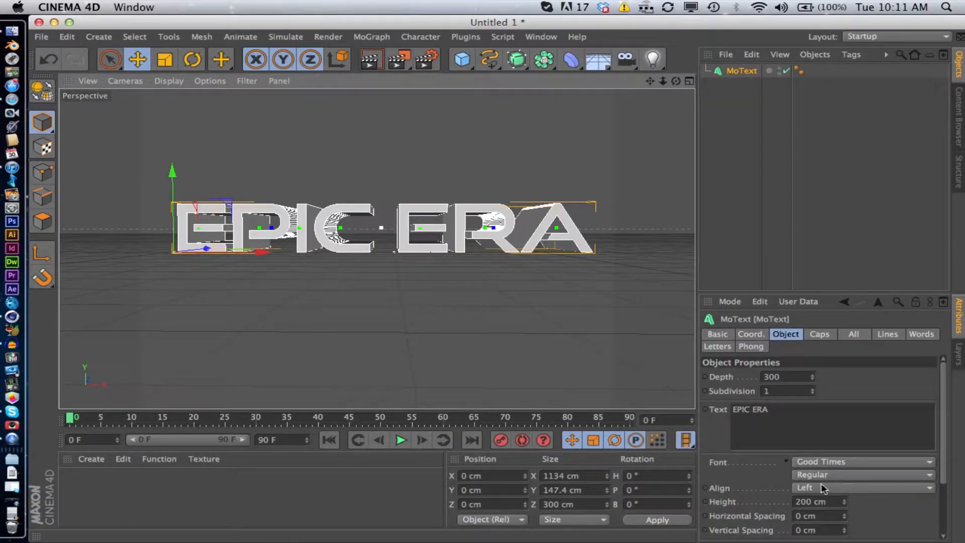
left_click_drag(844, 502, 844, 500)
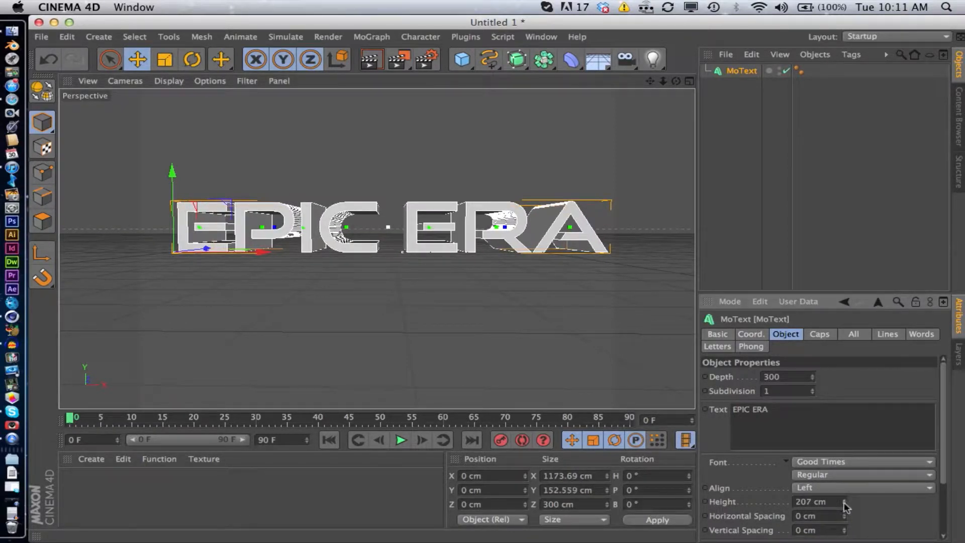
left_click(813, 500)
key("BackSpace")
type("0")
key("Return")
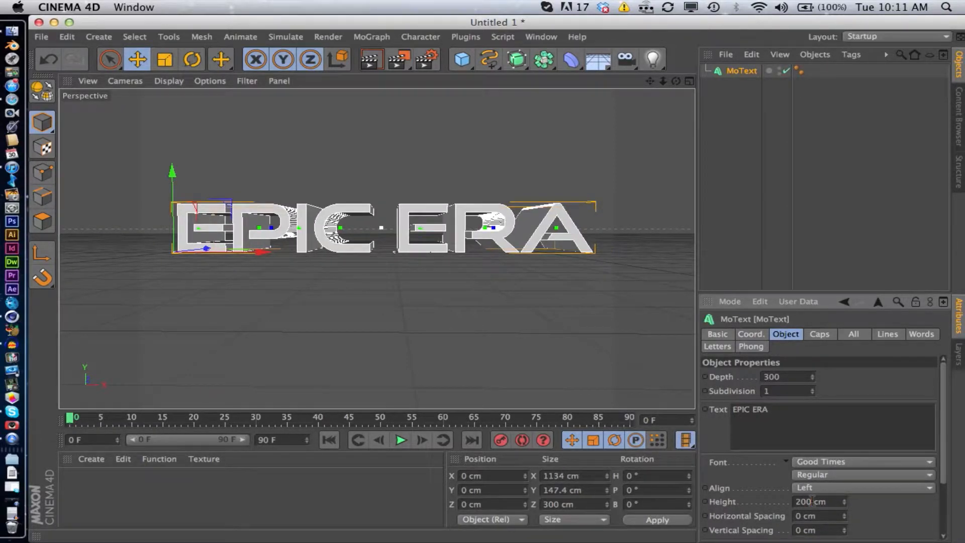
Try a horizontal spacing of 2 cm and a vertical spacing of 6 cm on the text, and undo both changes.
left_click_drag(845, 516, 846, 533)
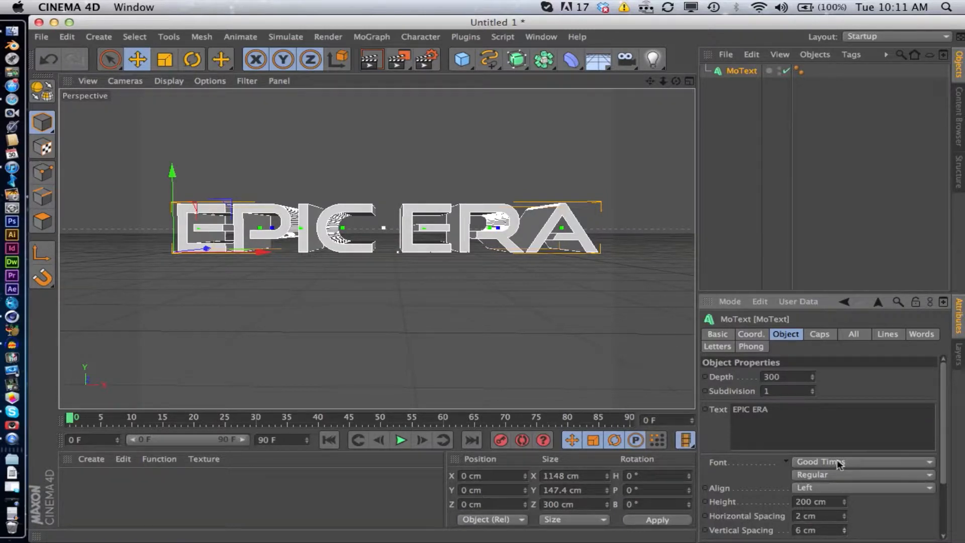
key("super+z")
key("super+z")
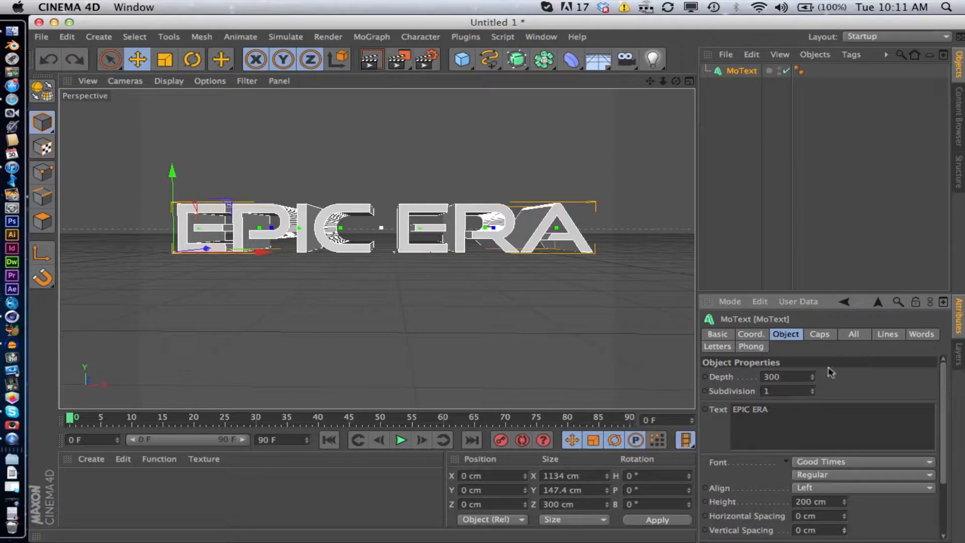
Increase the subdivision of the EPIC ERA text to 4.
left_click(812, 388)
left_click(811, 388)
left_click(812, 388)
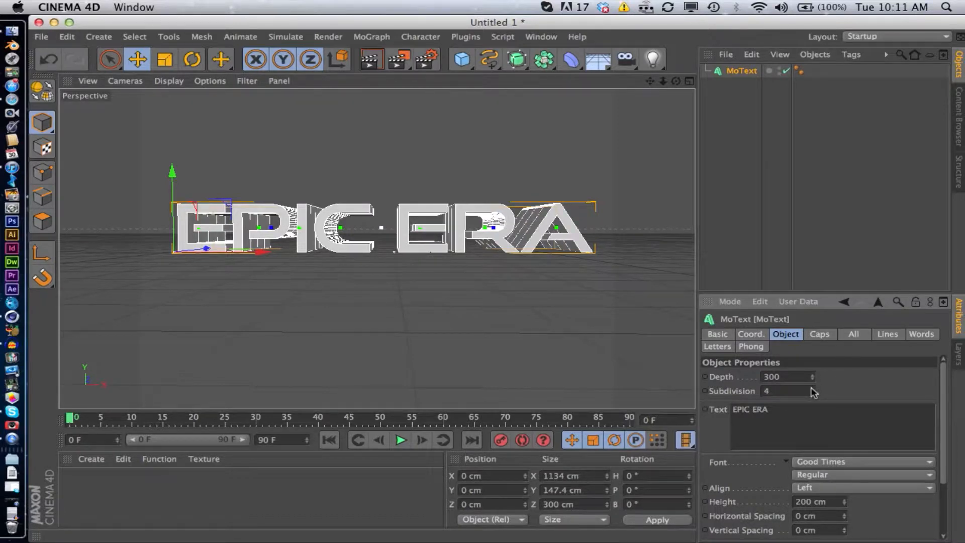
Examine the subdivision segments along the extruded sides of the letters up close, and bring the whole text back into view.
scroll(492, 244, "up", 5)
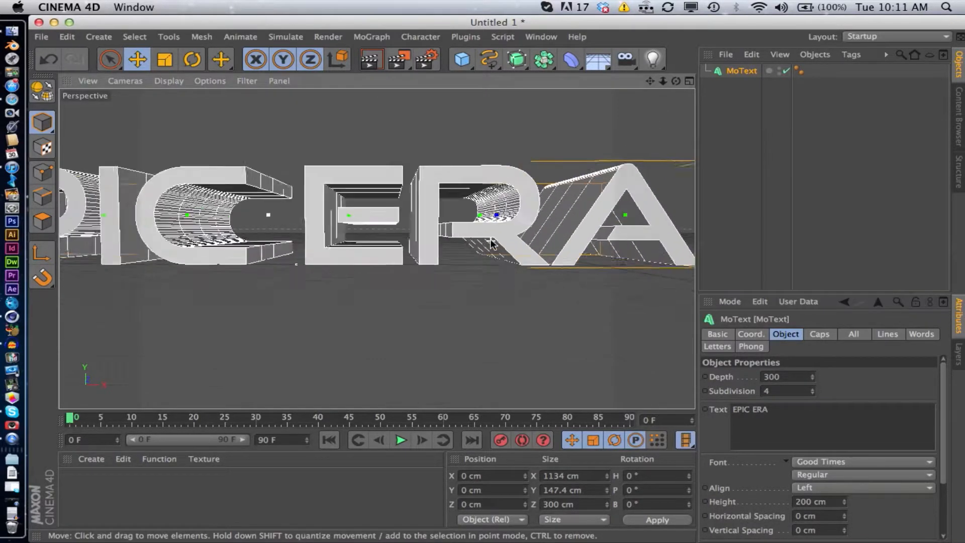
left_click_drag(675, 81, 573, 121)
scroll(376, 249, "up", 10)
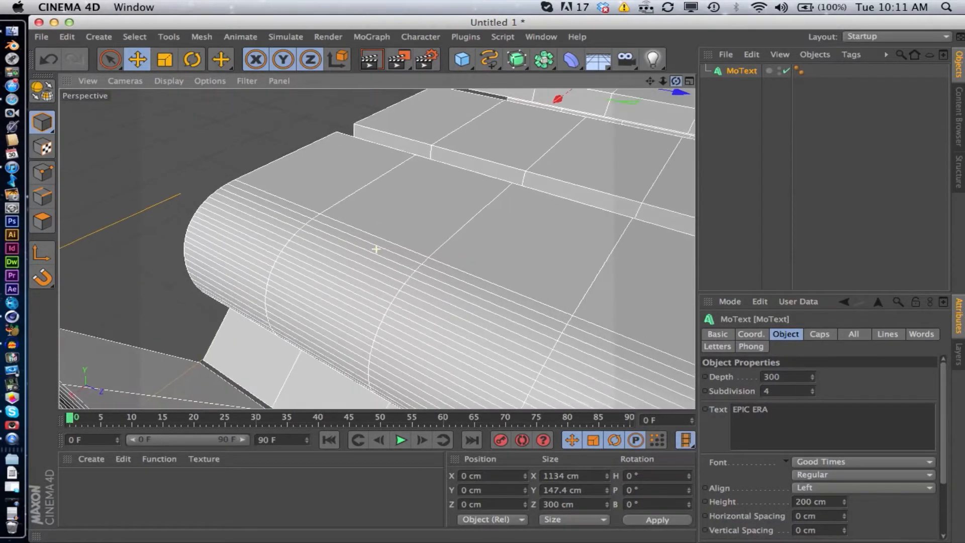
scroll(375, 249, "down", 8)
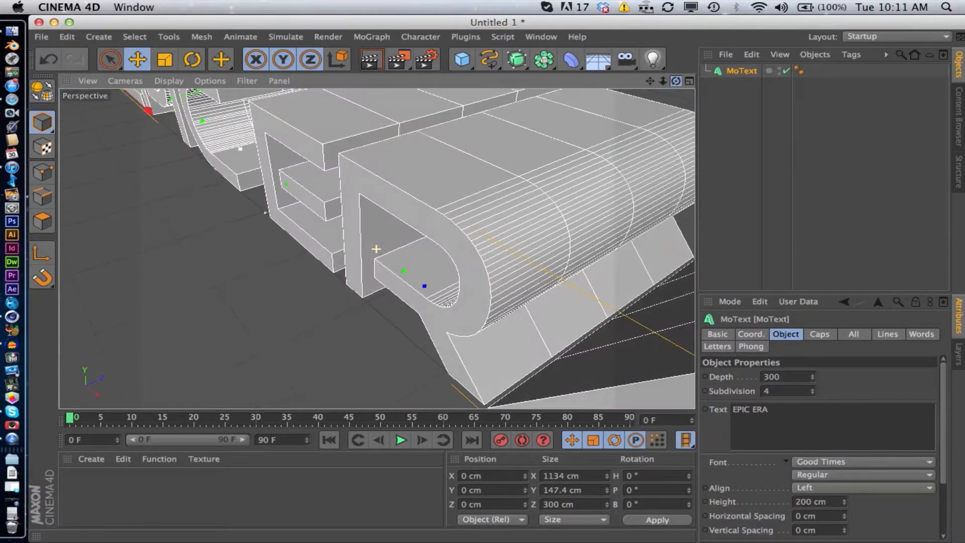
scroll(376, 249, "down", 1)
left_click_drag(676, 81, 715, 49)
scroll(349, 193, "down", 5)
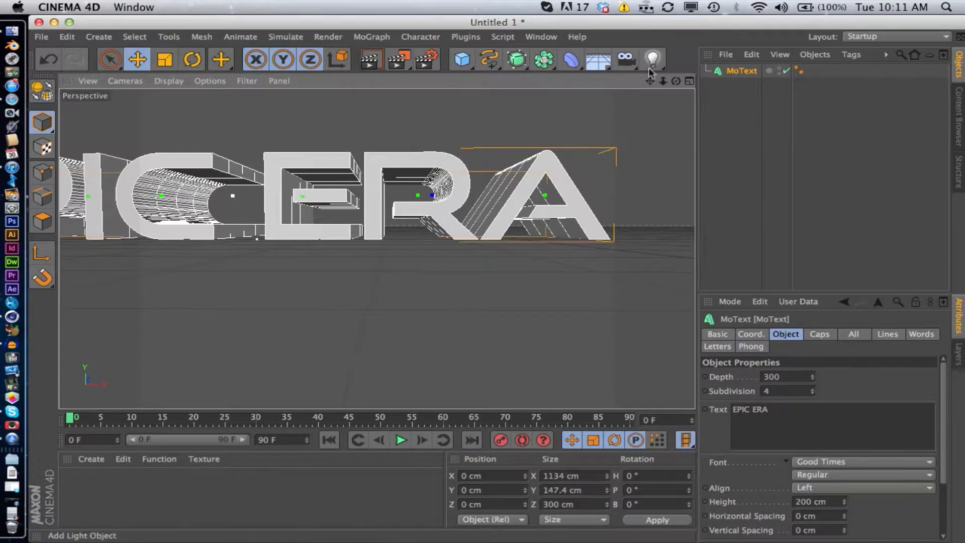
left_click_drag(650, 82, 826, 90)
scroll(409, 233, "down", 6)
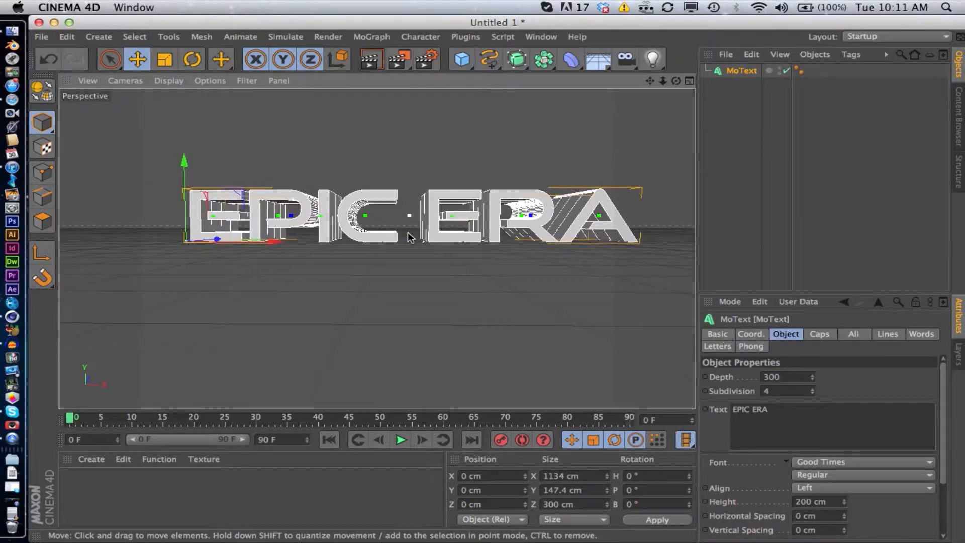
left_click_drag(650, 81, 625, 83)
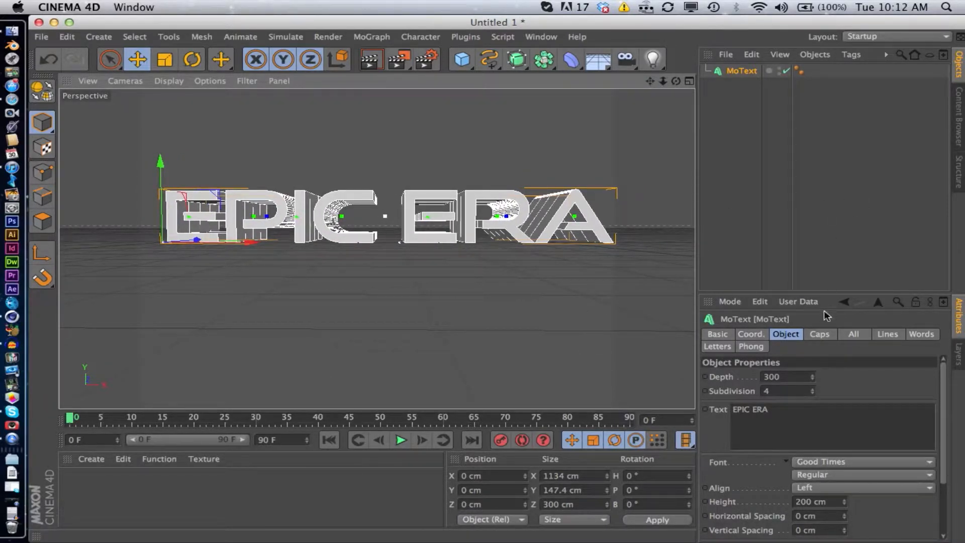
Set the start cap of the EPIC ERA text to Fillet Cap.
left_click(820, 335)
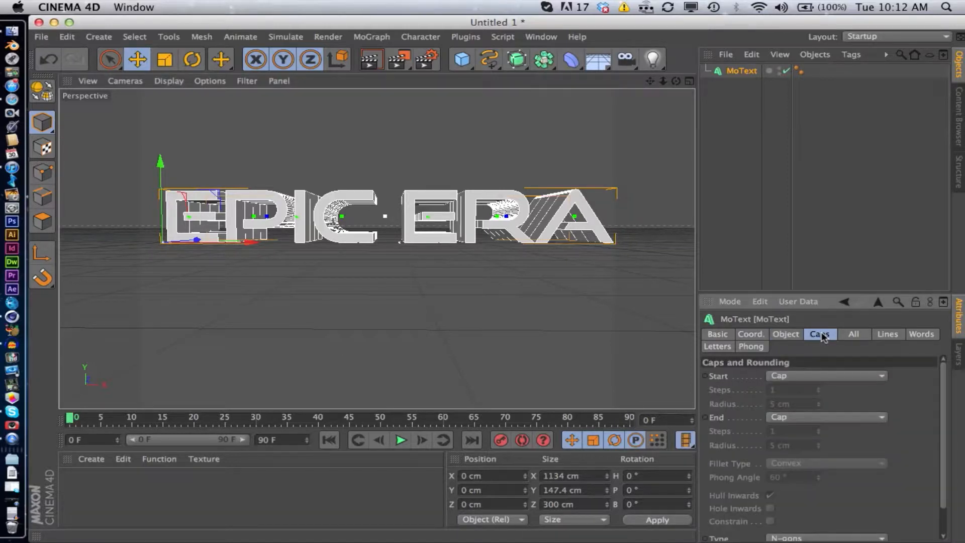
left_click(822, 378)
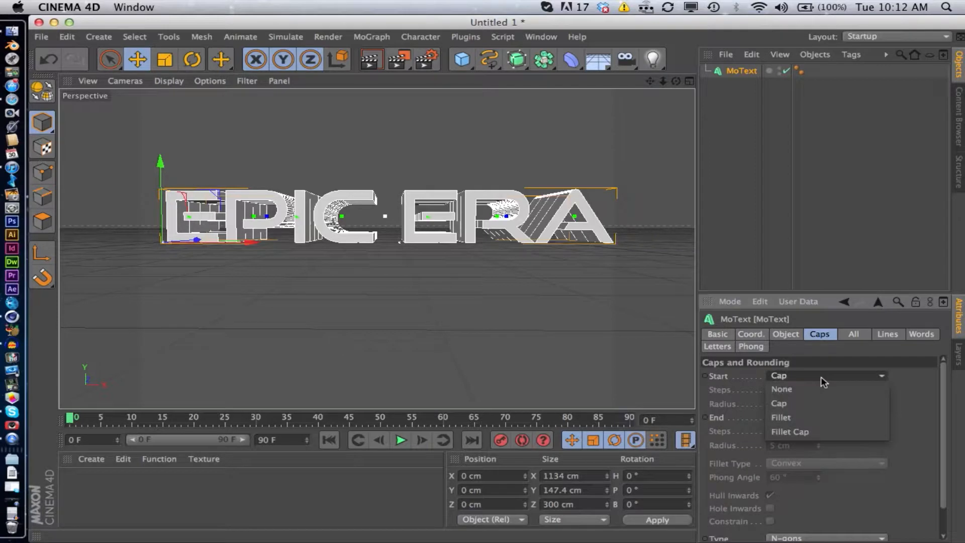
left_click(824, 430)
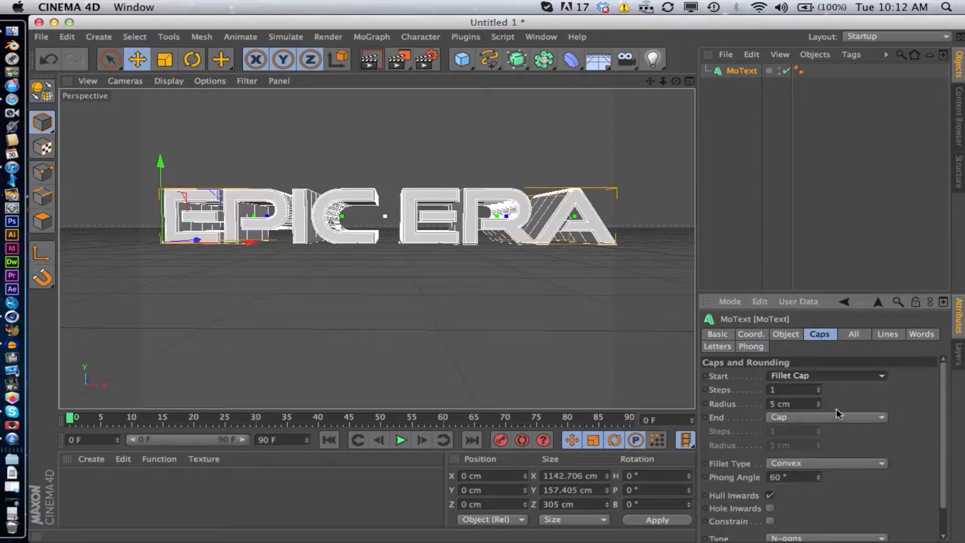
Set the start cap's fillet to 2 steps and a 3 cm radius, and preview the rendered text.
left_click(817, 387)
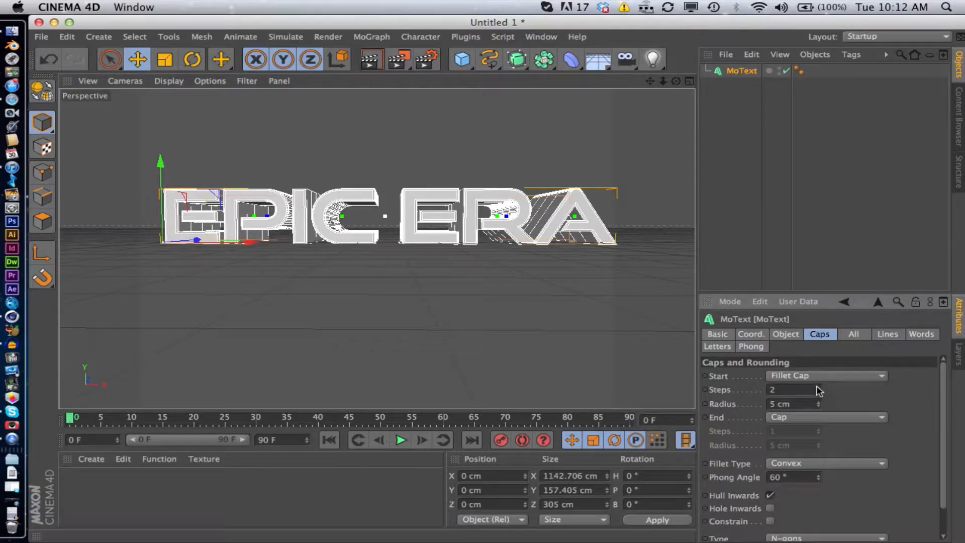
left_click(818, 406)
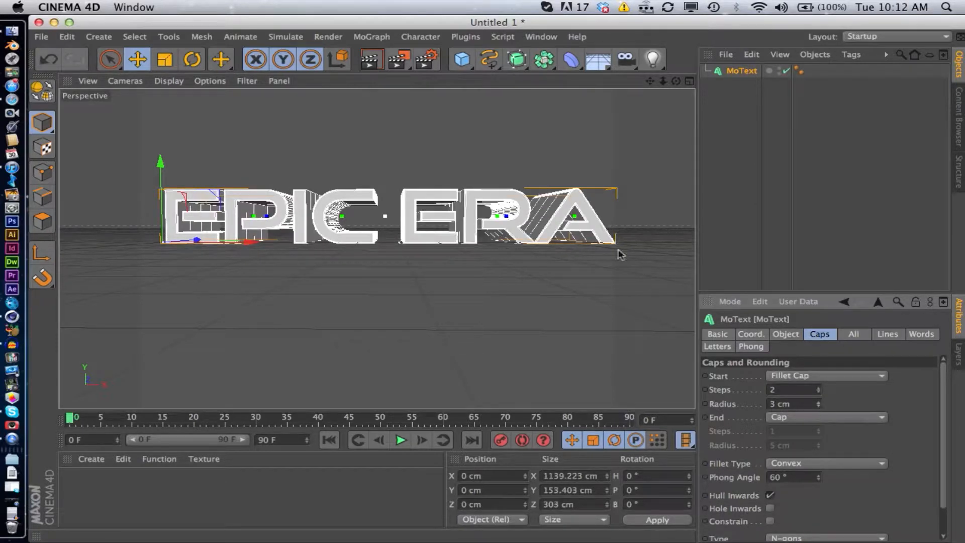
left_click(372, 59)
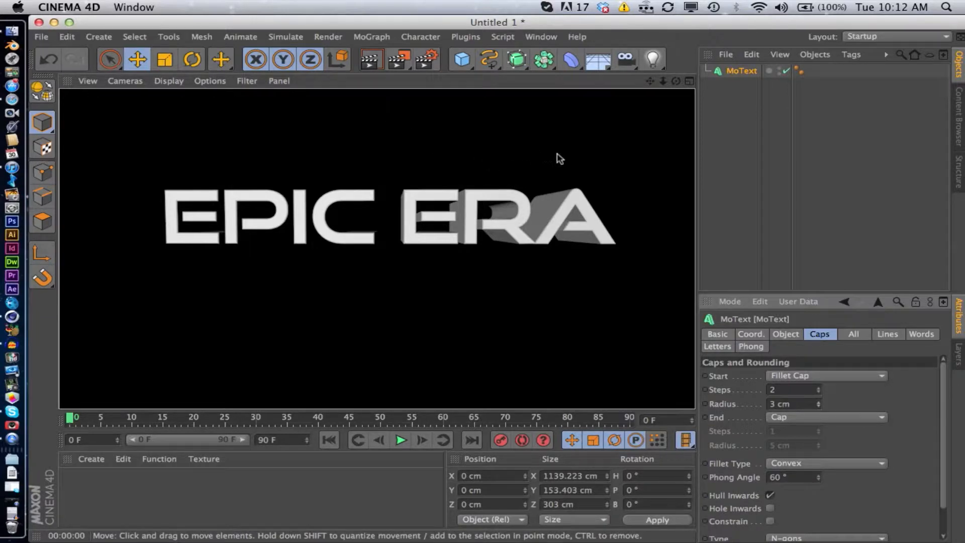
left_click(618, 163)
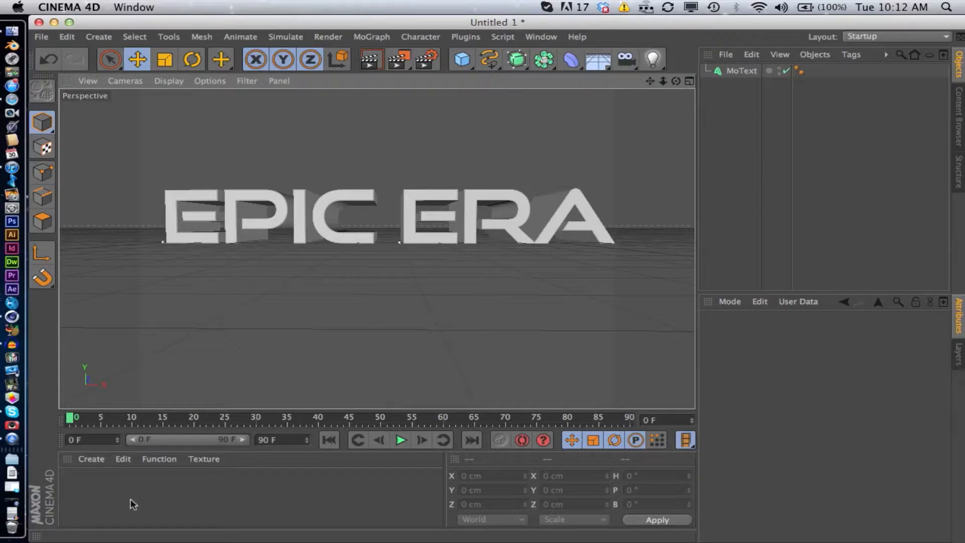
Create a new material and lower its colour's green value to 26 for a purple tone.
double_click(111, 492)
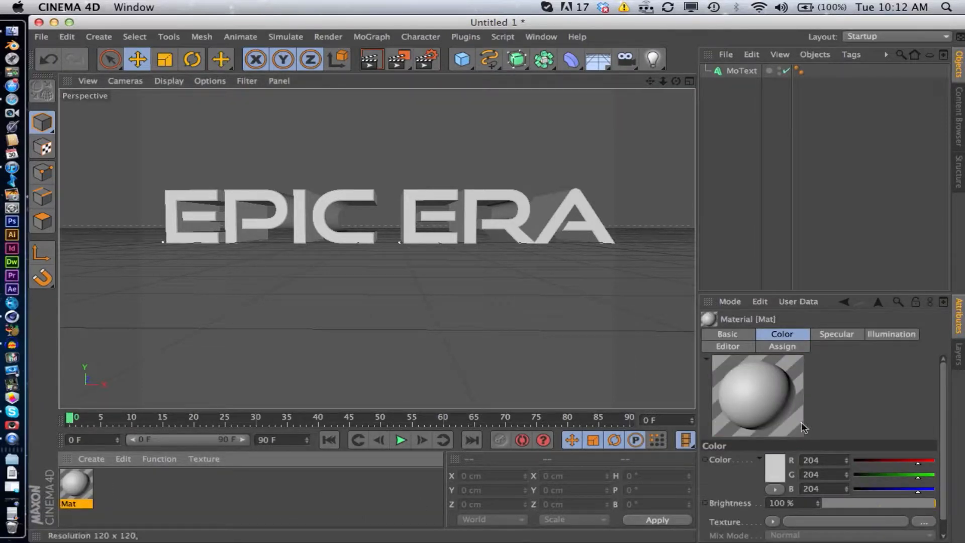
left_click_drag(907, 476, 862, 474)
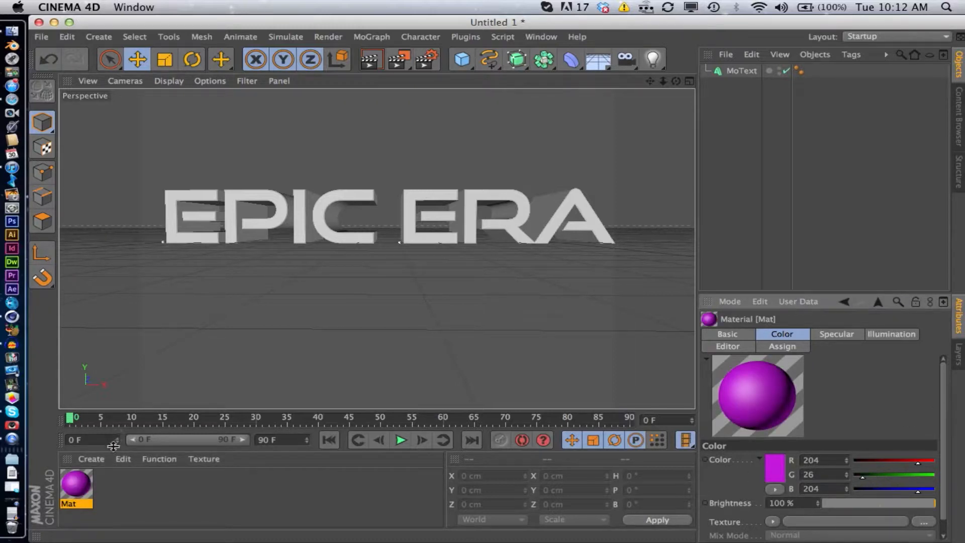
Load the 3D_texture…era_logo.jpg image from the Illustrator folder as the purple material's colour texture, without copying it to the project location.
double_click(76, 483)
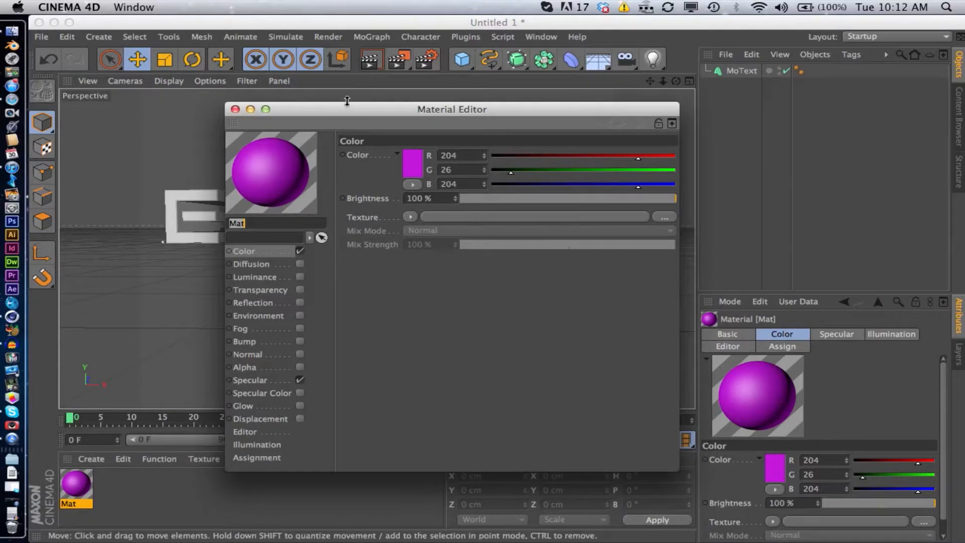
left_click_drag(333, 112, 595, 26)
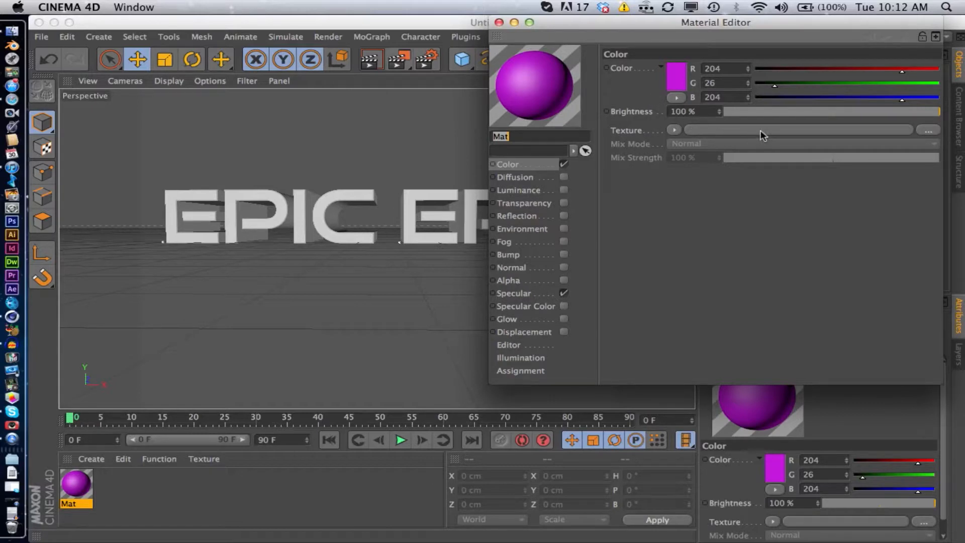
left_click(730, 132)
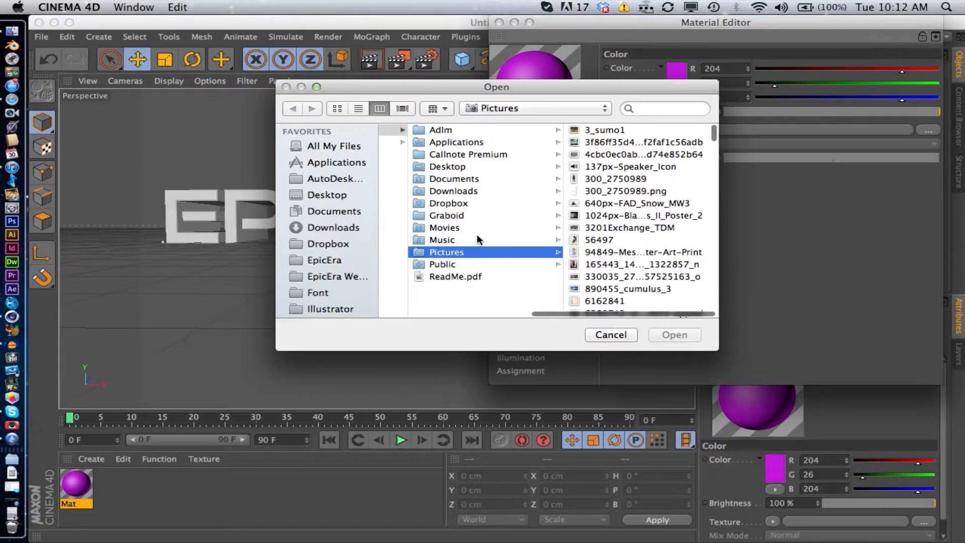
scroll(359, 258, "down", 3)
left_click(360, 264)
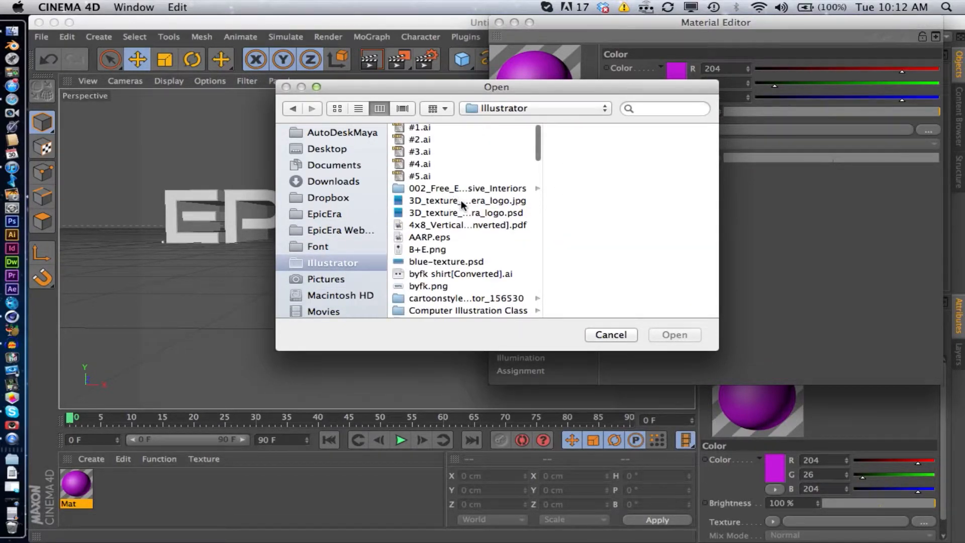
left_click(460, 200)
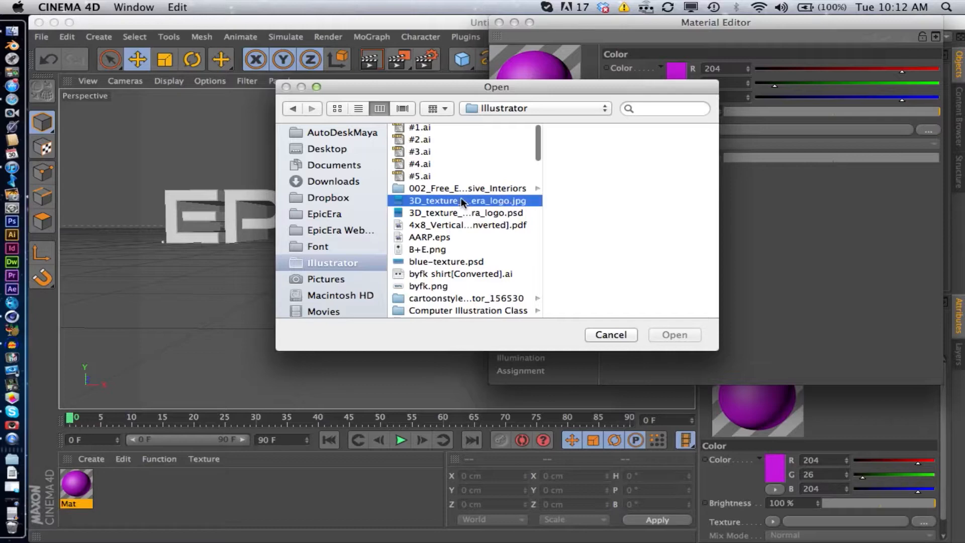
left_click(689, 335)
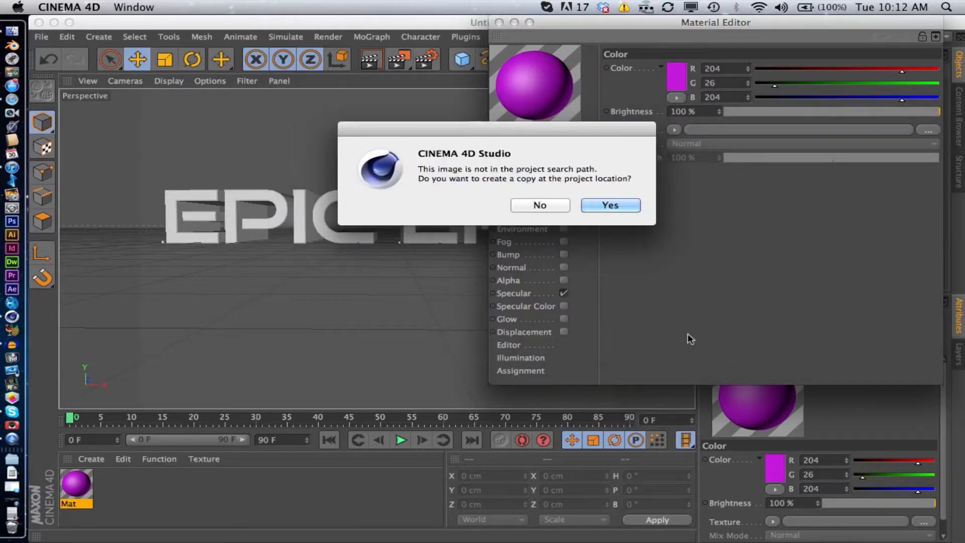
left_click(526, 203)
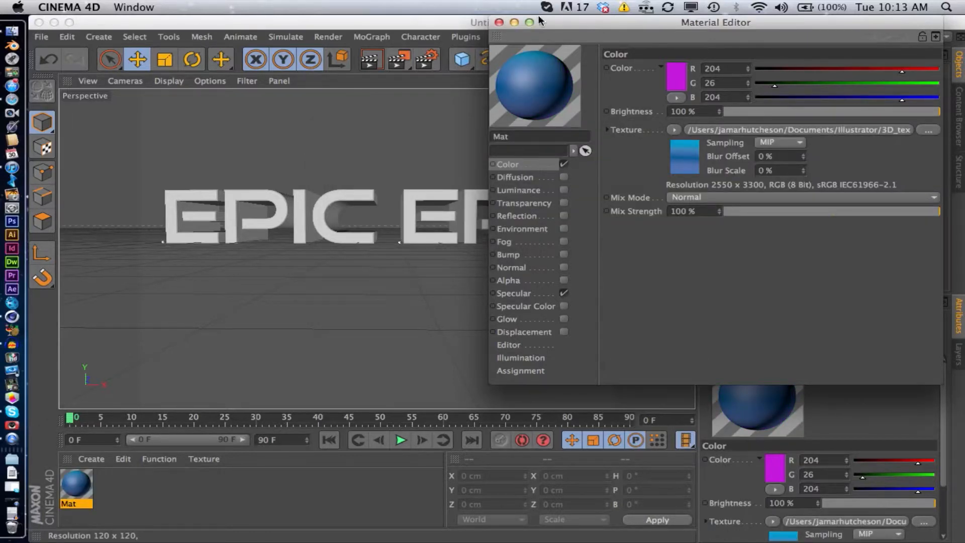
left_click(499, 23)
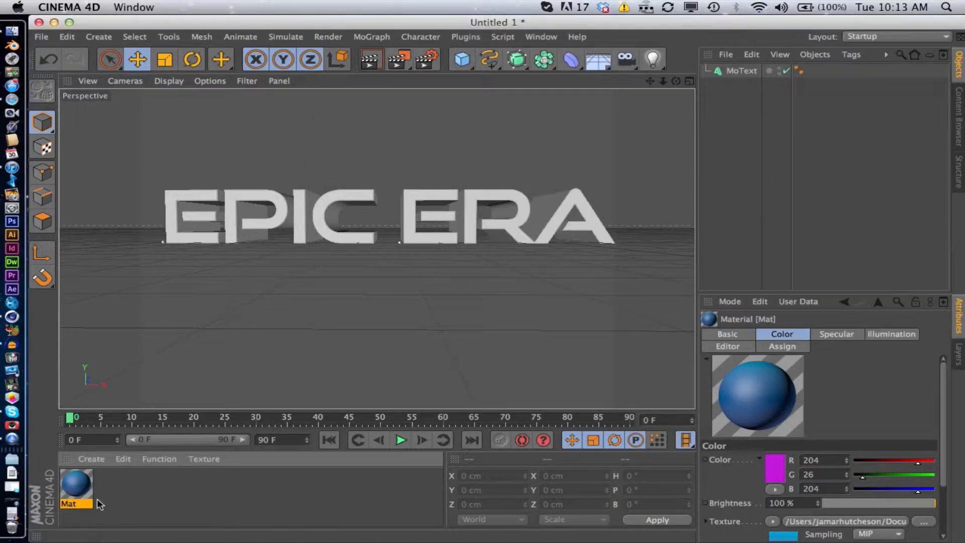
Create a second material with Gray-texture.psd from the Illustrator folder as its colour texture, without copying the image to the project location.
double_click(114, 494)
double_click(74, 483)
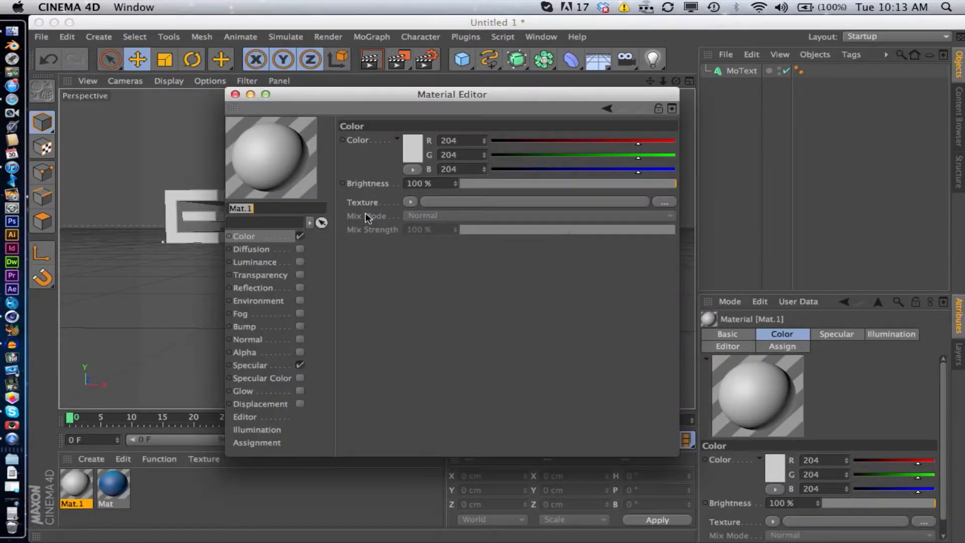
left_click(528, 202)
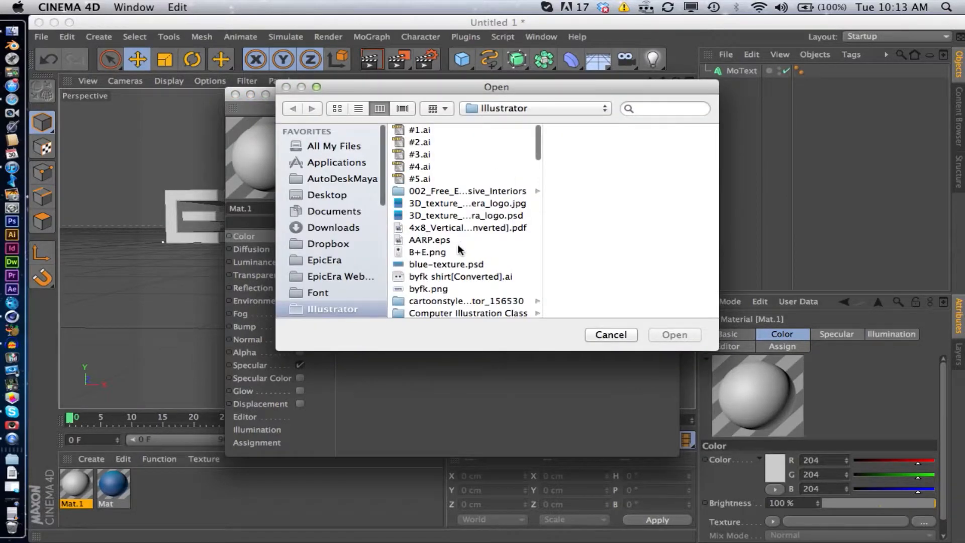
scroll(458, 246, "down", 15)
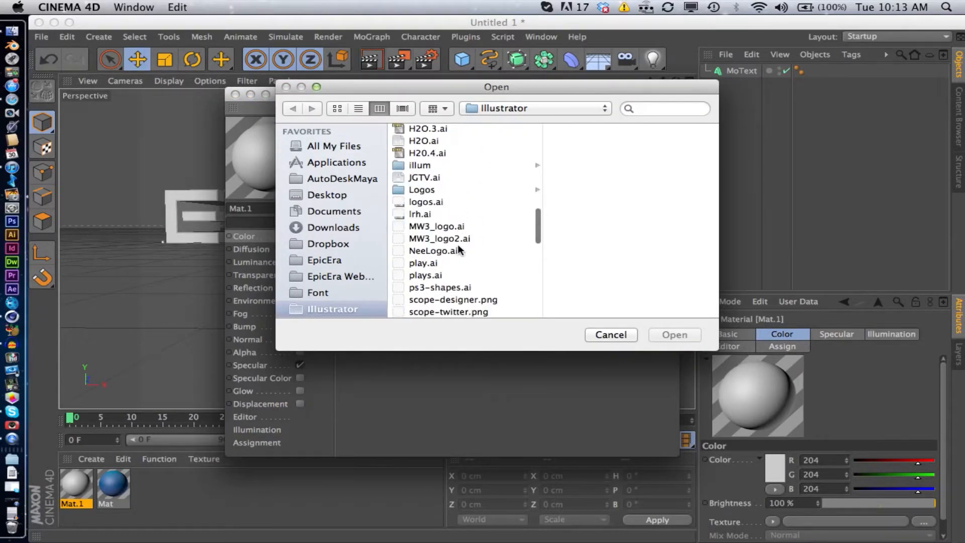
scroll(458, 248, "down", 10)
scroll(457, 246, "up", 10)
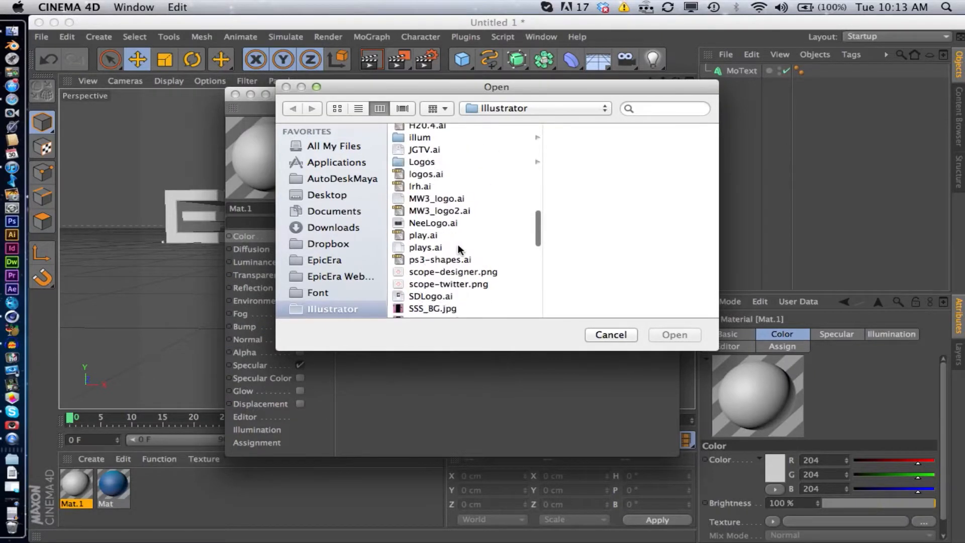
scroll(457, 247, "up", 10)
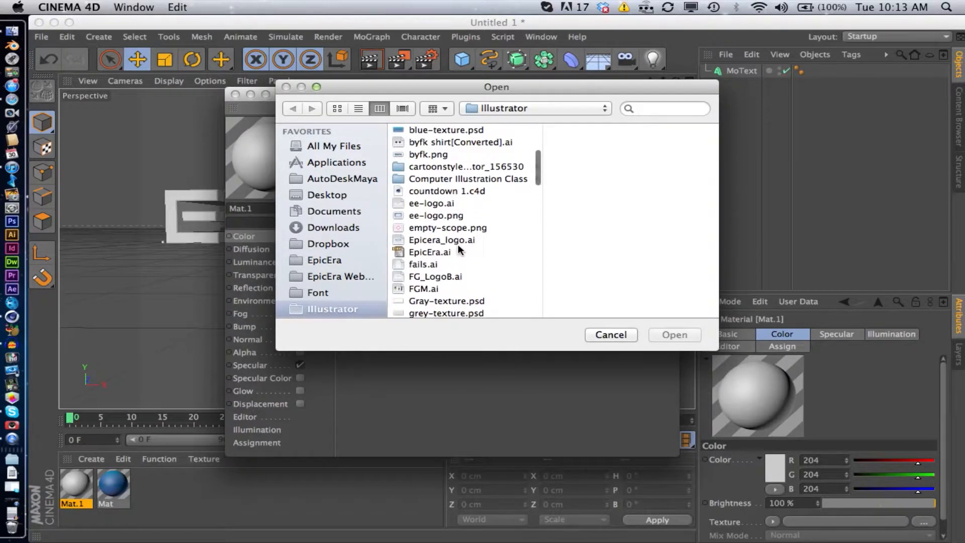
scroll(458, 244, "up", 4)
scroll(457, 244, "down", 4)
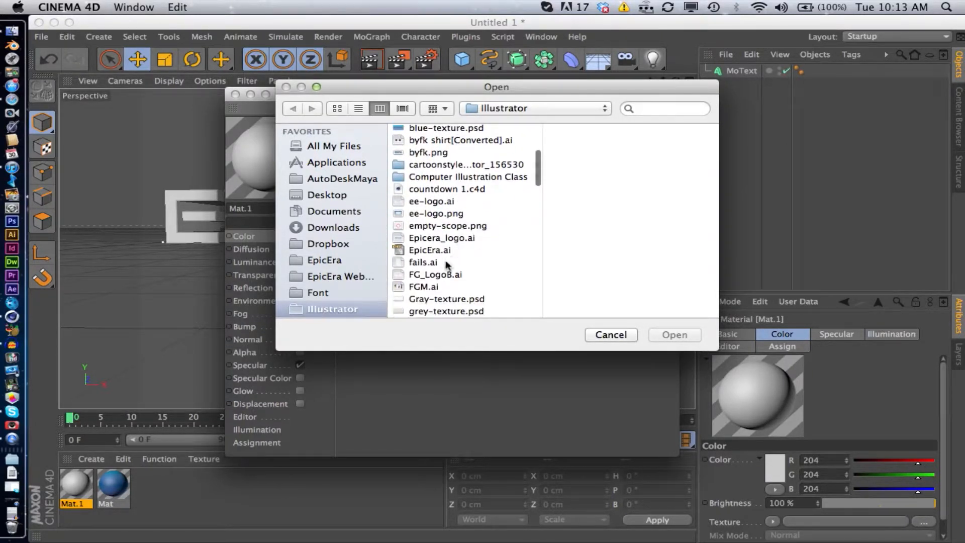
left_click(435, 298)
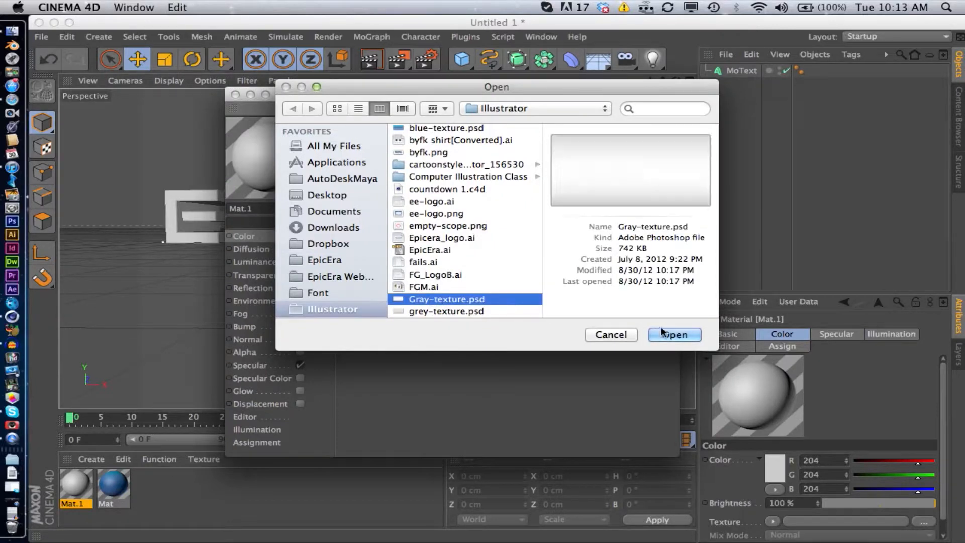
left_click(670, 334)
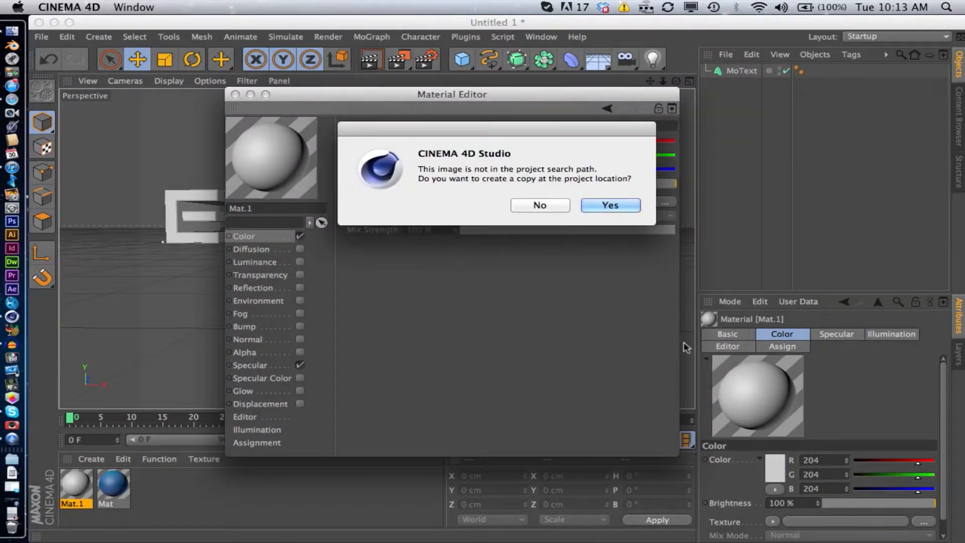
left_click(539, 205)
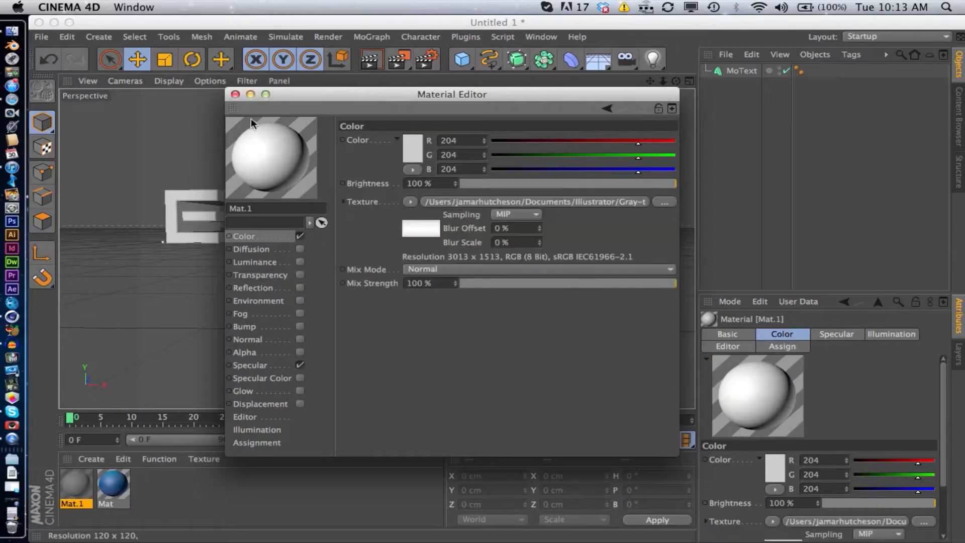
left_click(235, 94)
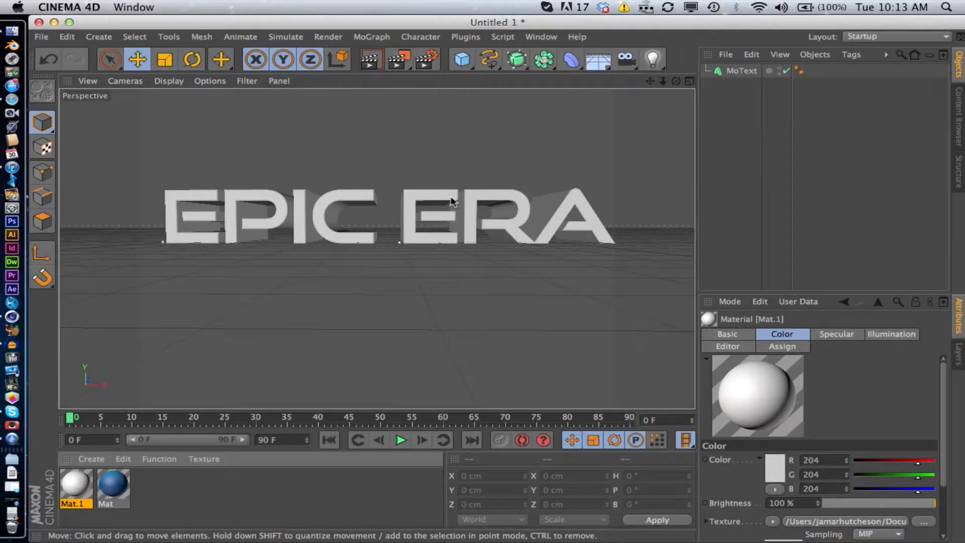
Apply the blue material and the gray-textured material to the EPIC ERA text, and restrict the gray-textured one to selection R1.
left_click_drag(106, 493, 411, 234)
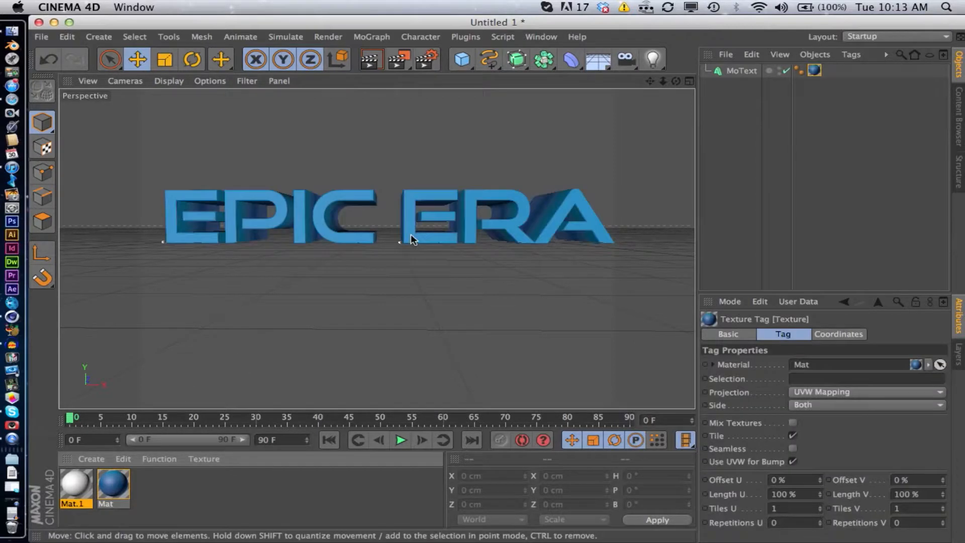
left_click_drag(75, 481, 427, 237)
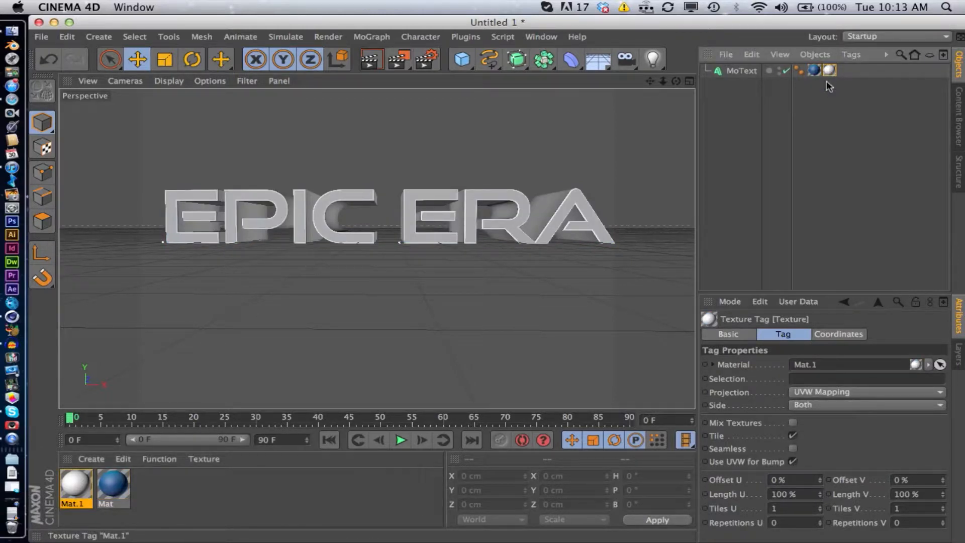
left_click(808, 380)
type("R")
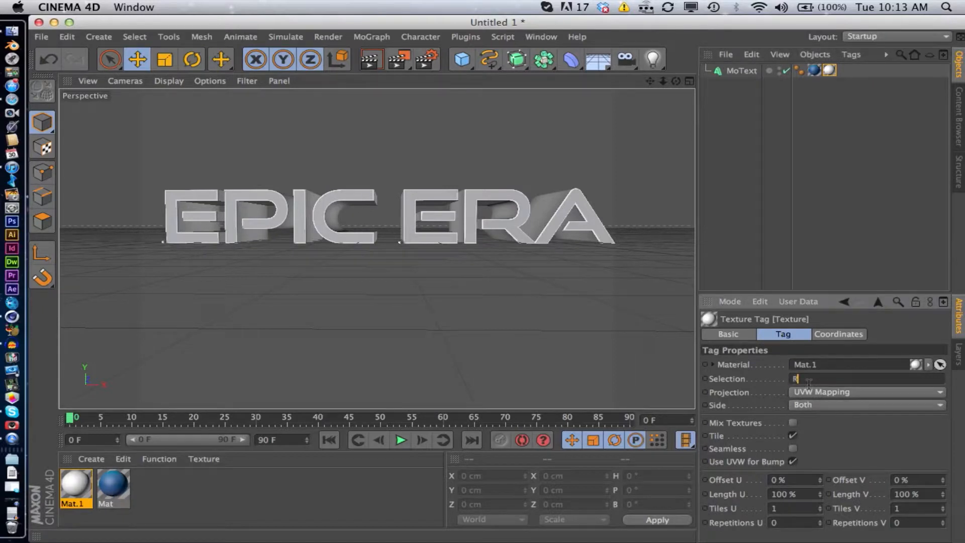
type("1")
key("Return")
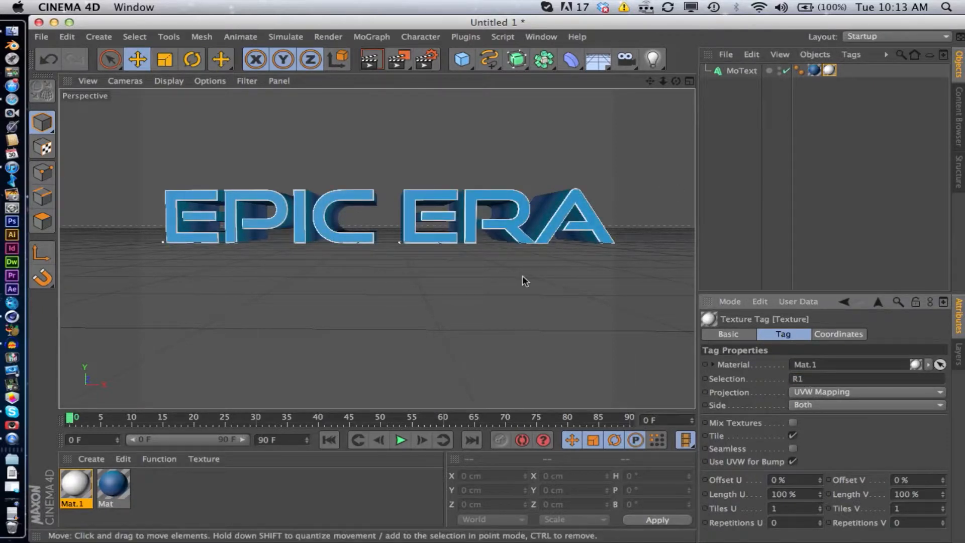
Restrict the blue material's texture tag on the MoText object to selection C1.
left_click(814, 70)
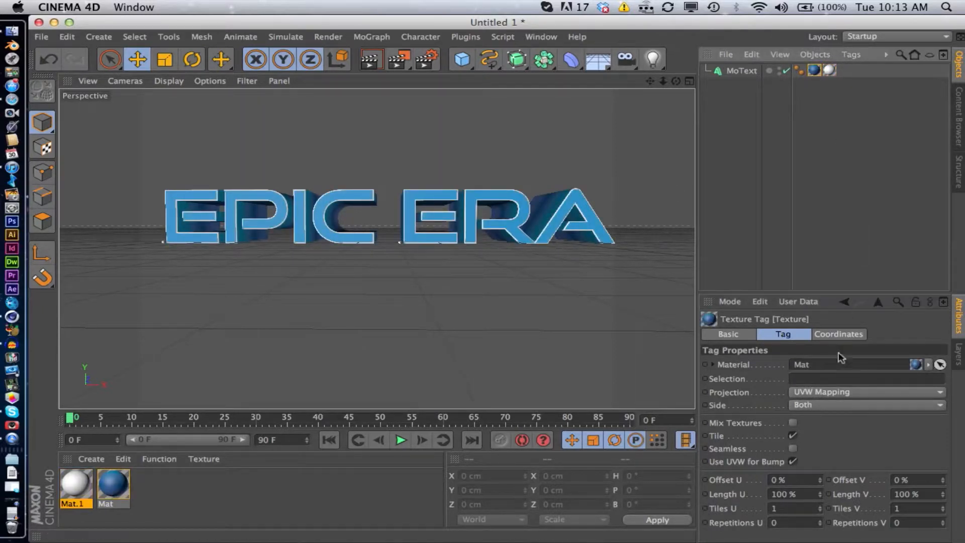
left_click(816, 379)
type("C1")
key("Return")
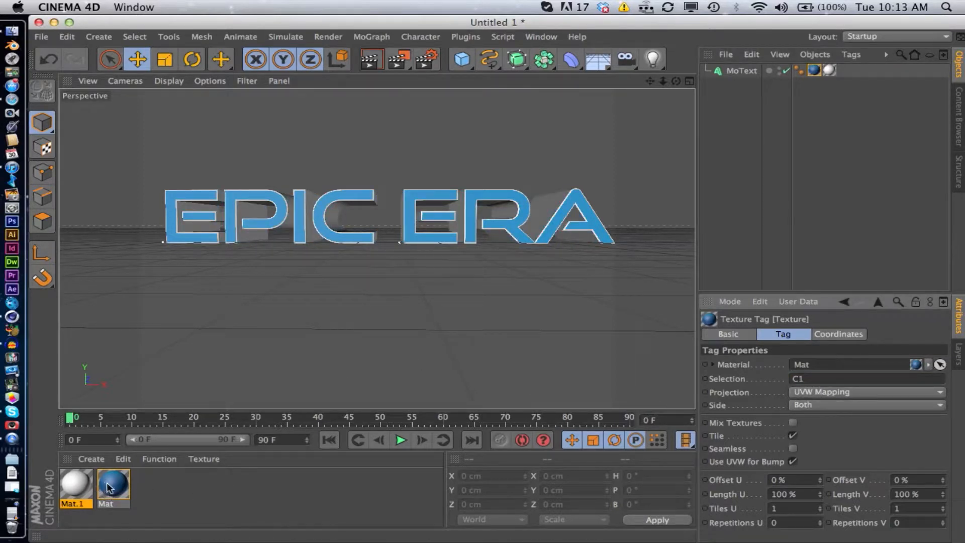
Apply the blue material to the text again with its new texture tag placed before the other material tags, and preview the render.
left_click_drag(108, 487, 332, 224)
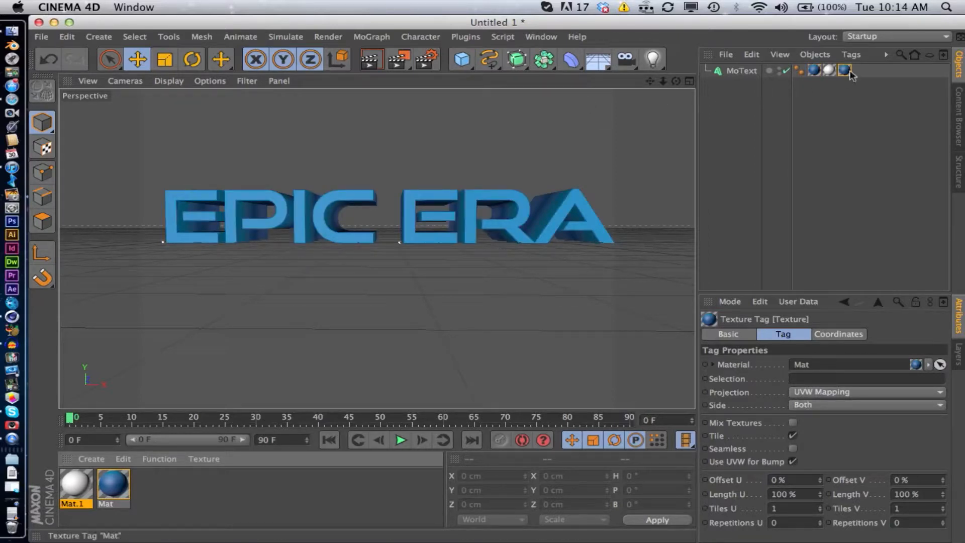
left_click_drag(849, 74, 809, 72)
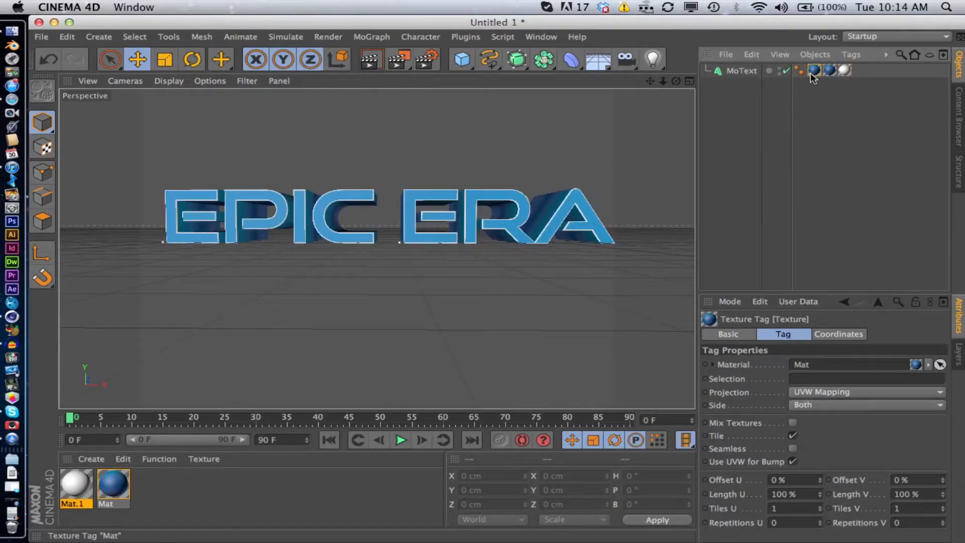
left_click(826, 160)
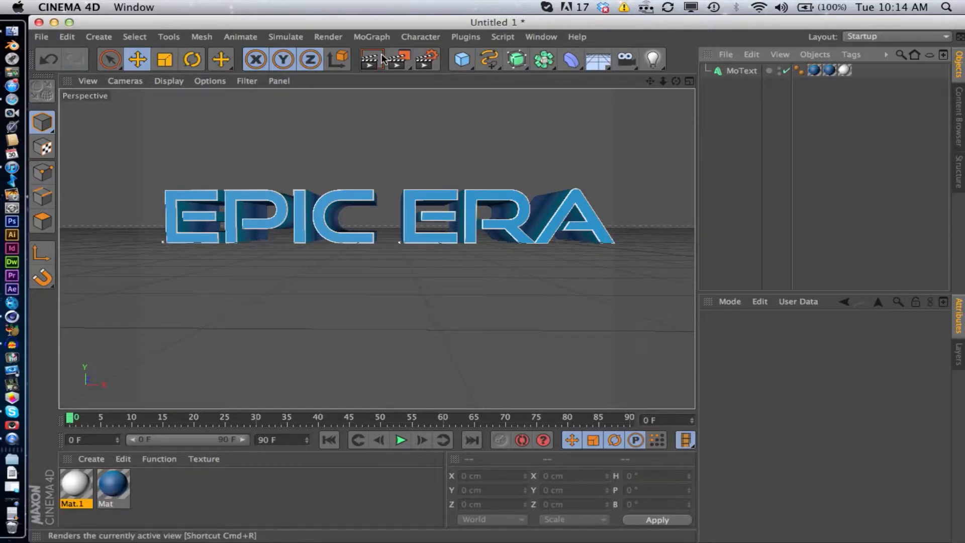
left_click(381, 58)
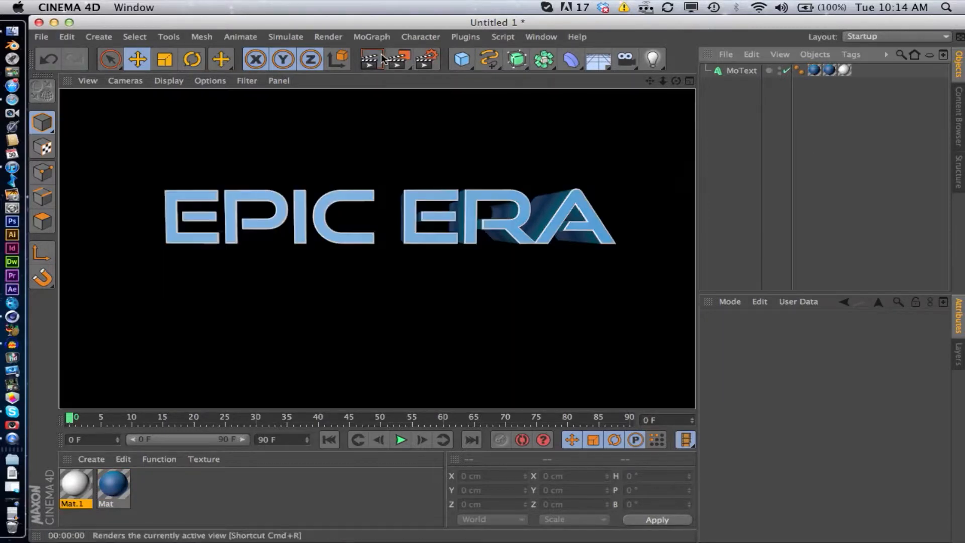
left_click(590, 148)
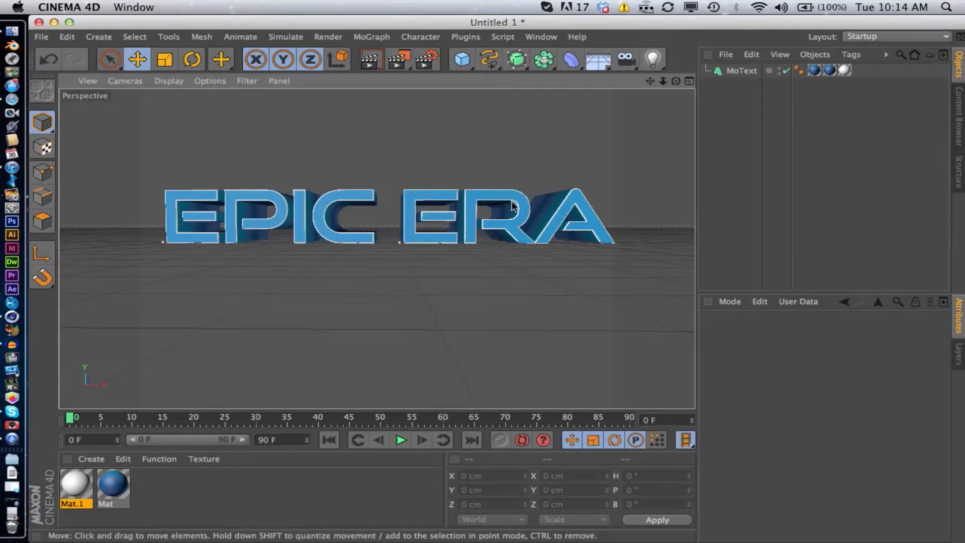
Examine the textured faces, sides and rounded edges of the EPIC ERA text up close and from several angles.
scroll(512, 206, "up", 5)
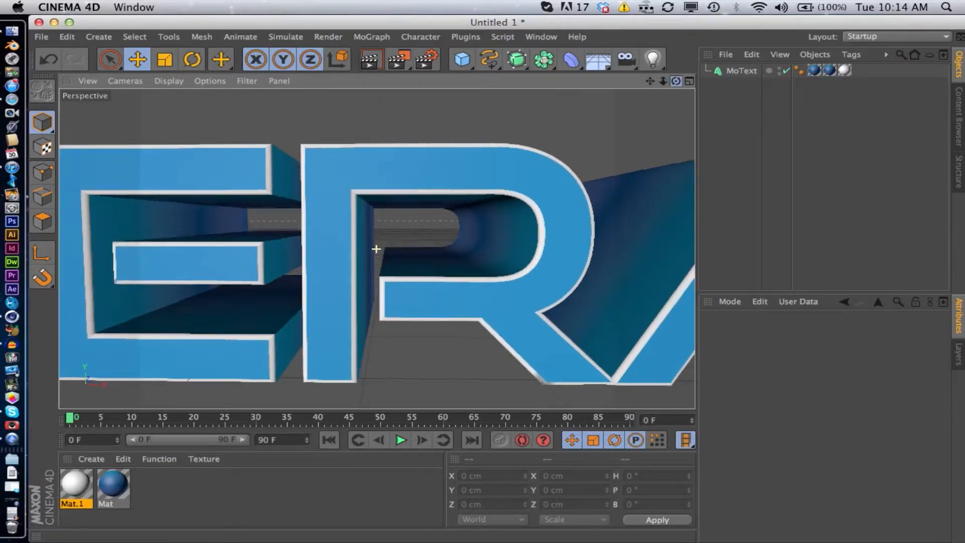
left_click_drag(376, 248, 465, 182, "alt")
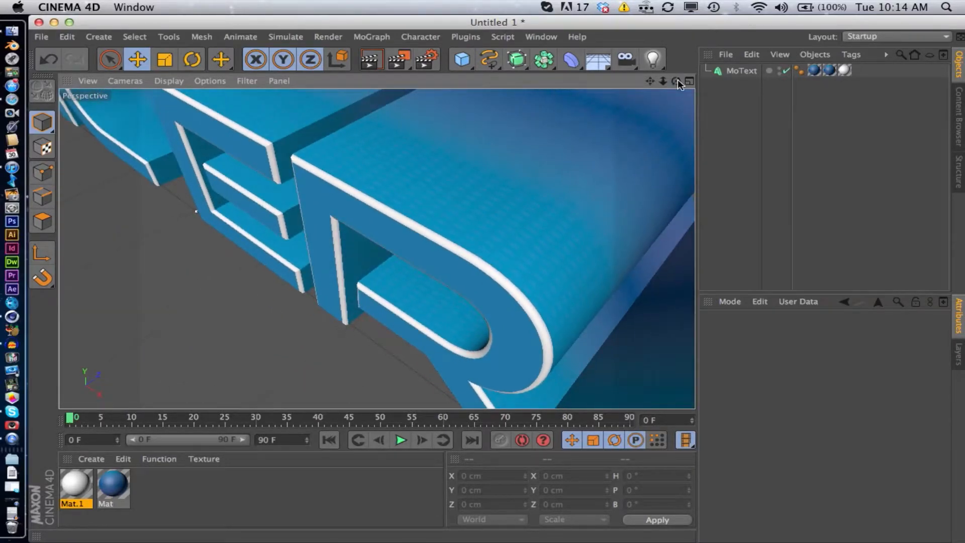
scroll(466, 178, "down", 5)
left_click(465, 179)
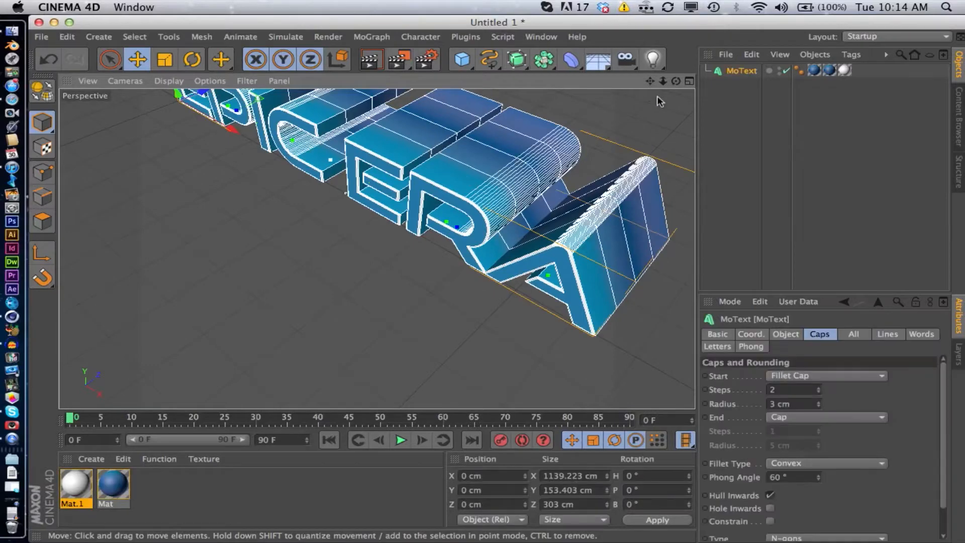
left_click(590, 106)
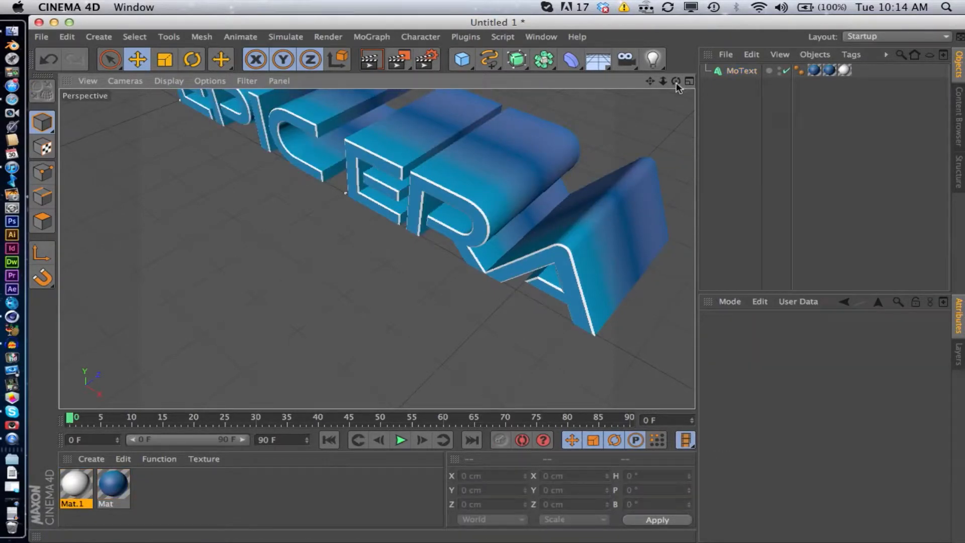
mouse_move(677, 82)
left_mouse_down()
mouse_move(636, 58)
mouse_move(678, 78)
mouse_move(662, 73)
left_mouse_up()
scroll(402, 229, "down", 5)
scroll(402, 229, "up", 4)
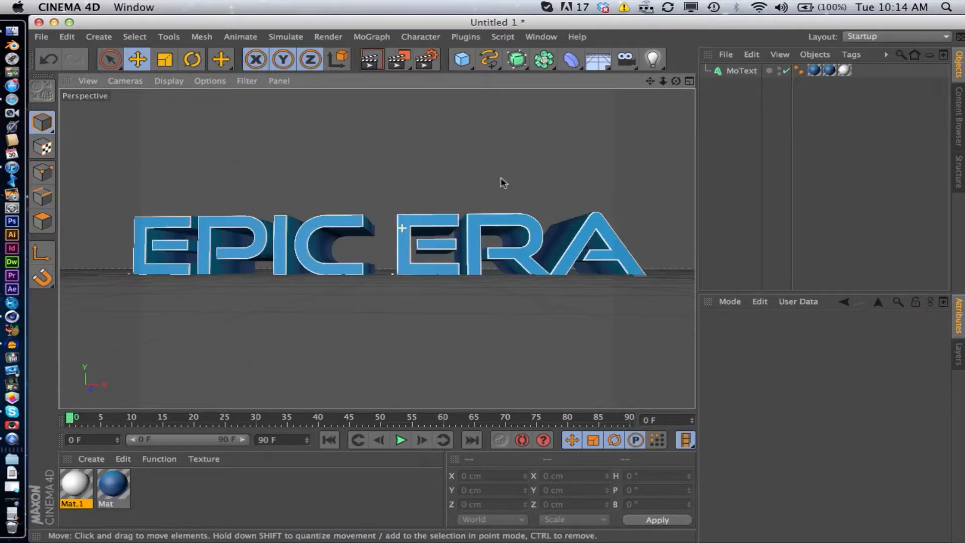
mouse_move(676, 80)
left_mouse_down()
mouse_move(676, 100)
mouse_move(678, 85)
mouse_move(659, 80)
mouse_move(670, 80)
left_mouse_up()
Enable the Glow channel on the blue material used by the text's C1 selection, and preview the render.
left_click(725, 74)
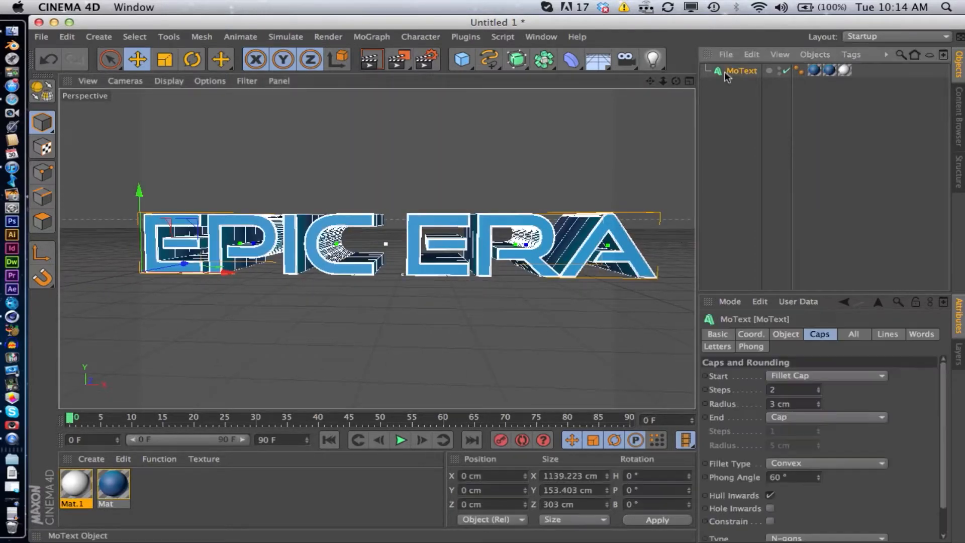
left_click(829, 71)
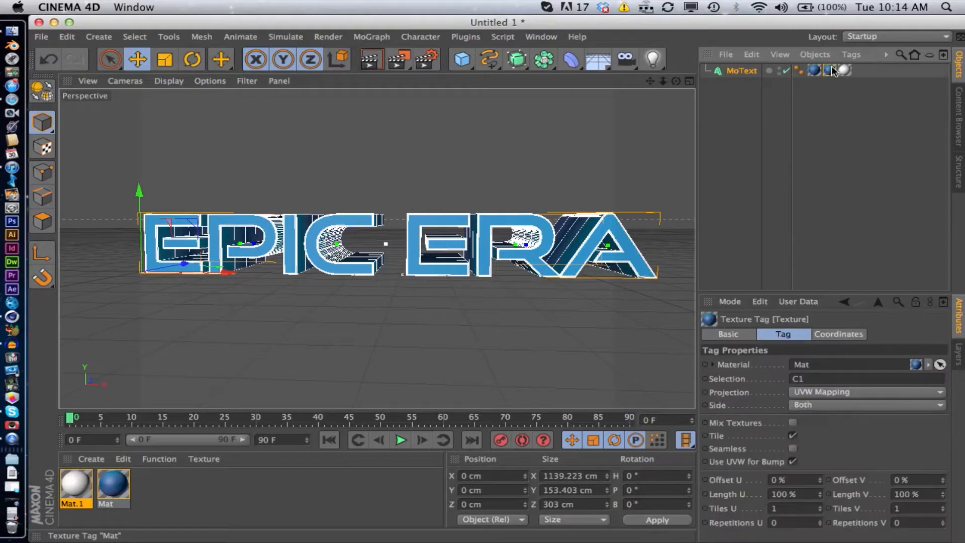
double_click(829, 71)
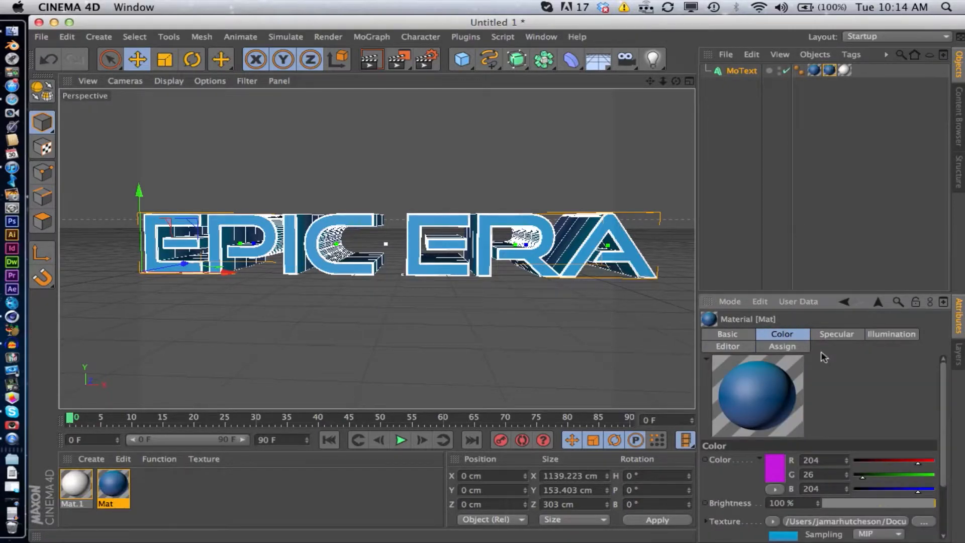
double_click(115, 486)
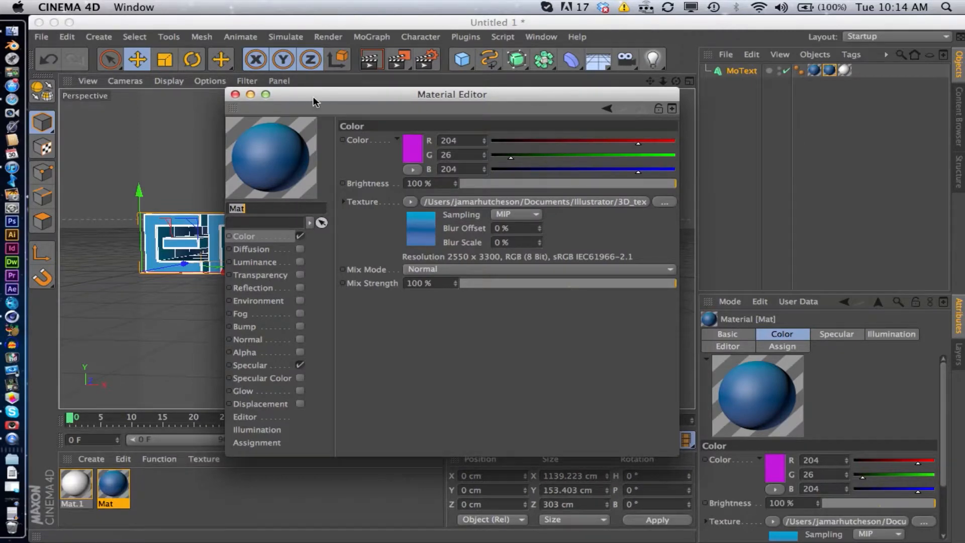
left_click_drag(440, 95, 637, 23)
left_click(497, 320)
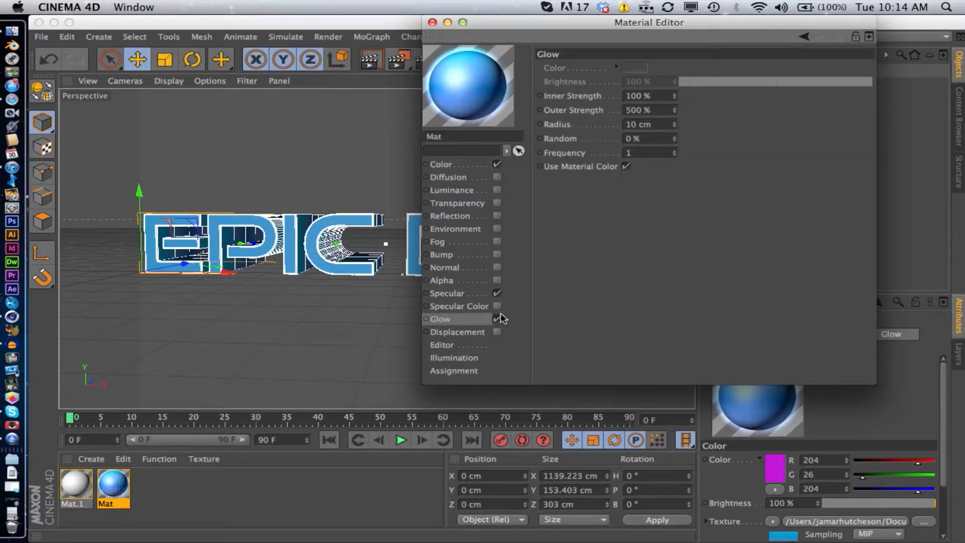
left_click(372, 58)
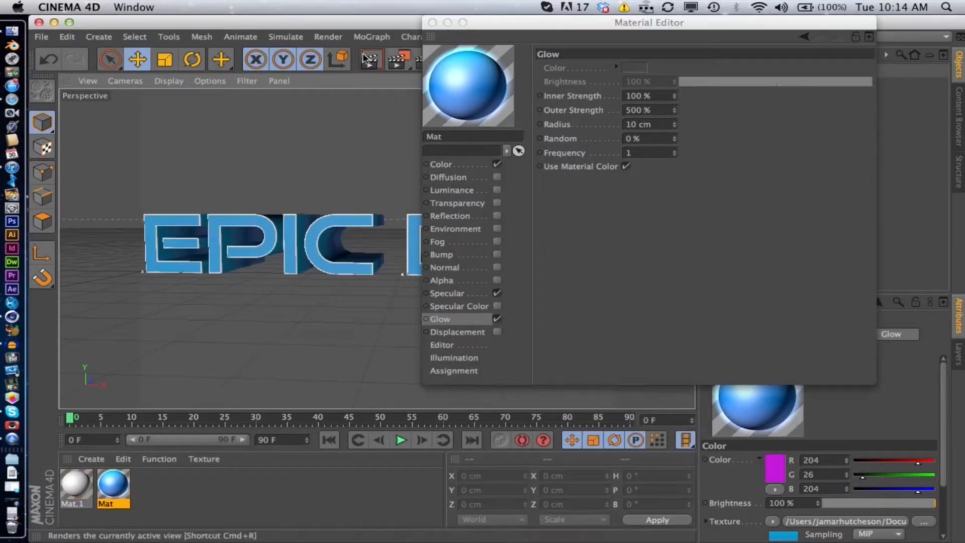
left_click(372, 57)
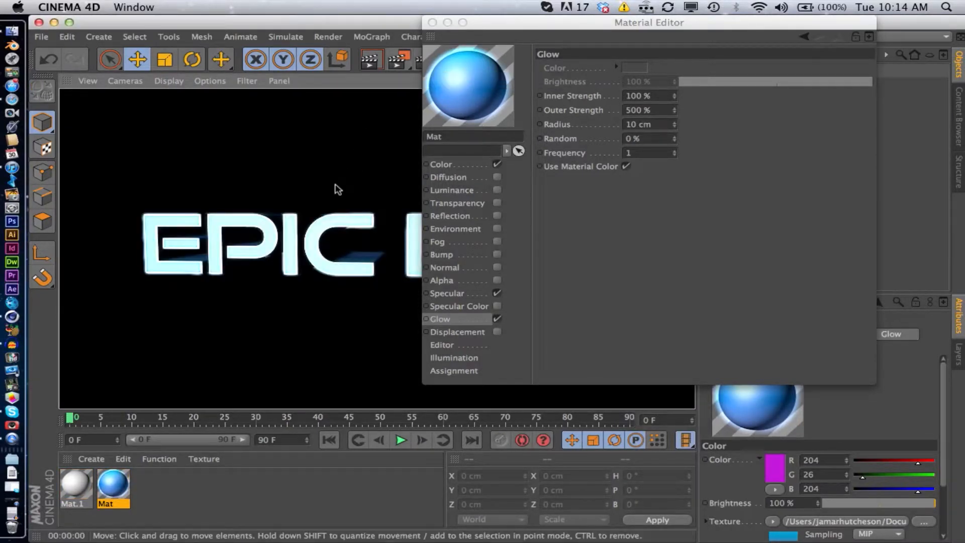
left_click(650, 230)
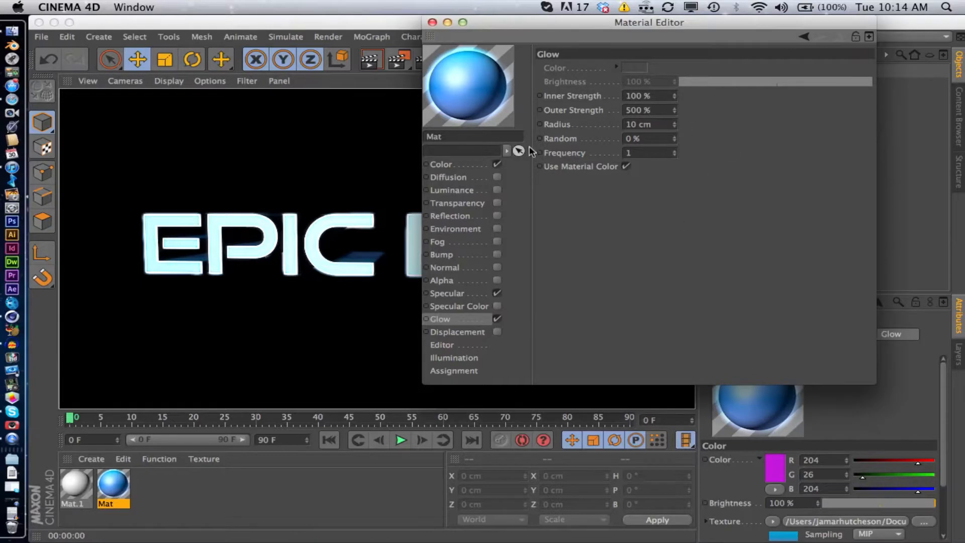
left_click(254, 166)
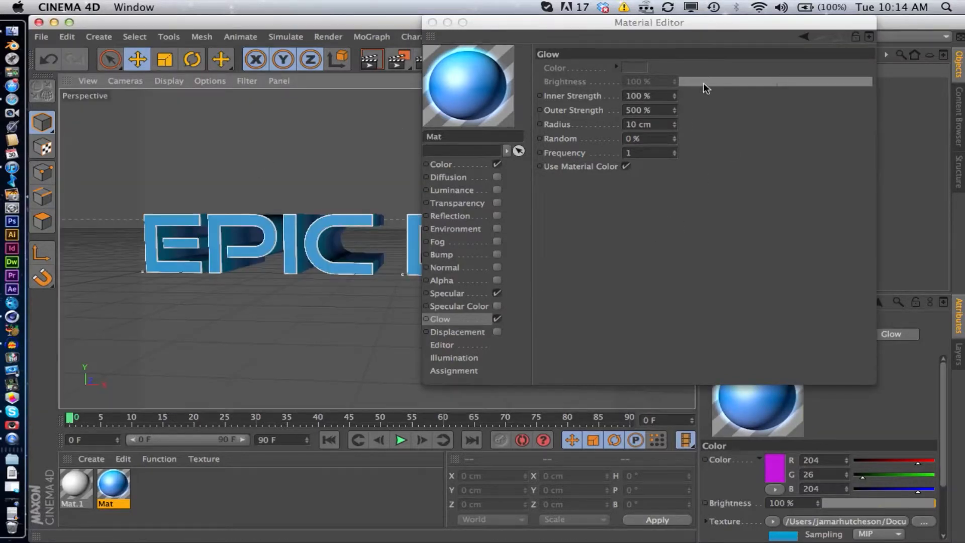
Set the blue material's glow to 77% inner strength and 100% outer strength, and preview the render.
left_click(705, 89)
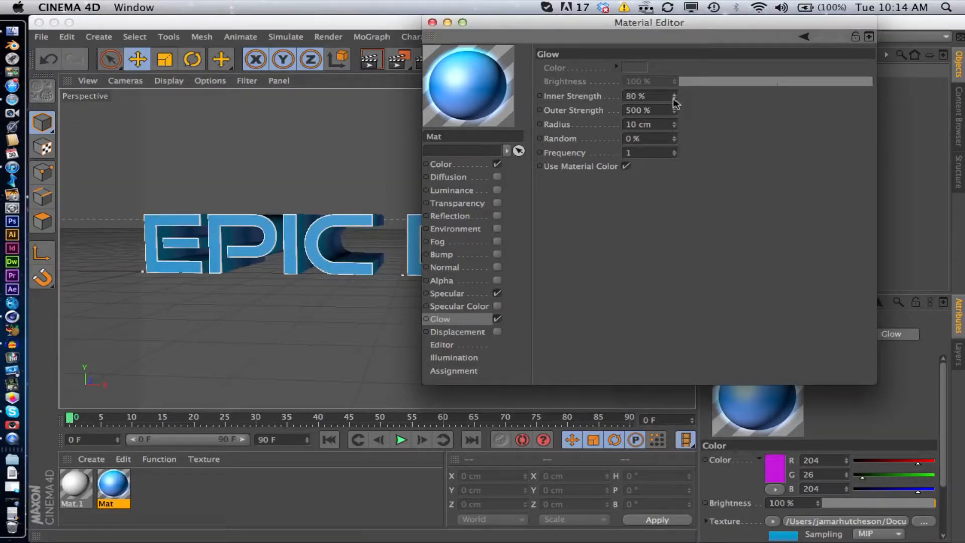
left_click_drag(674, 100, 674, 117)
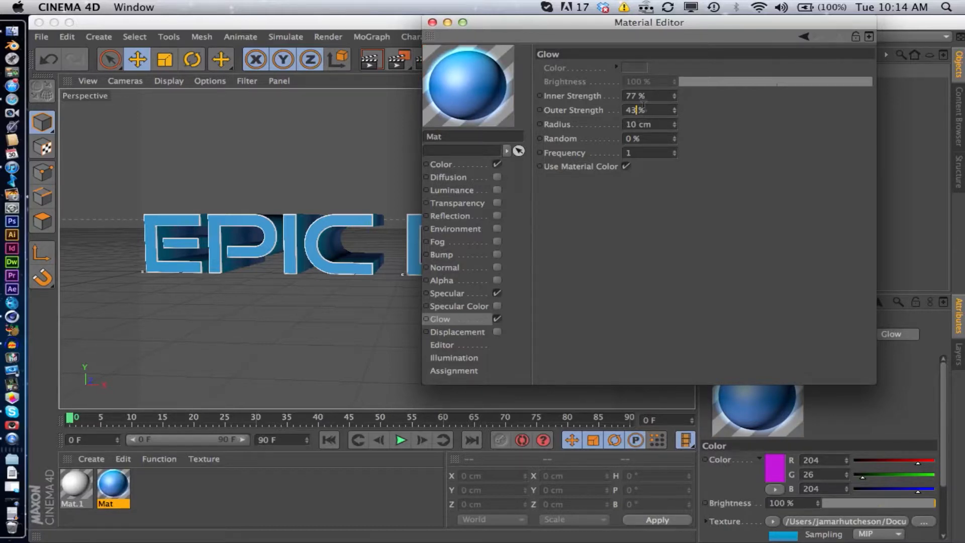
type("00")
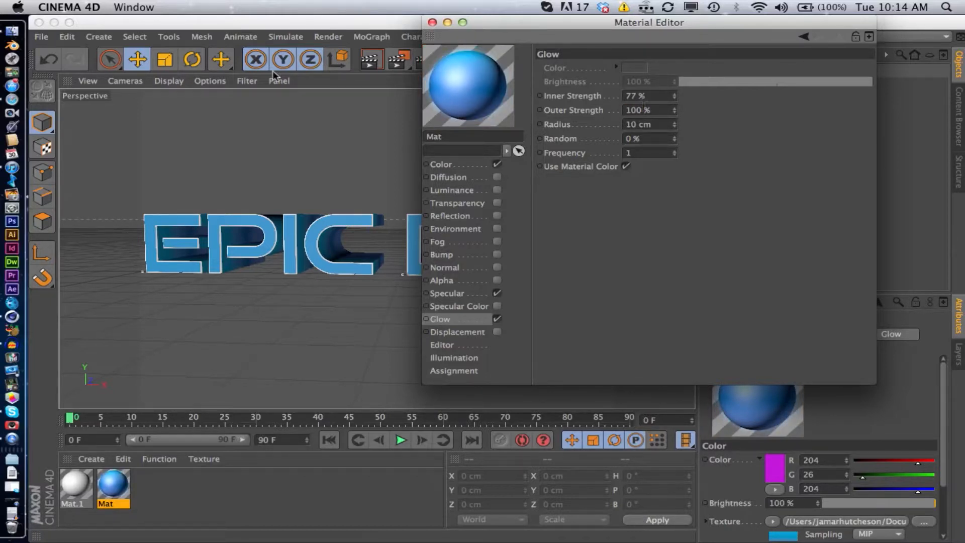
left_click(371, 59)
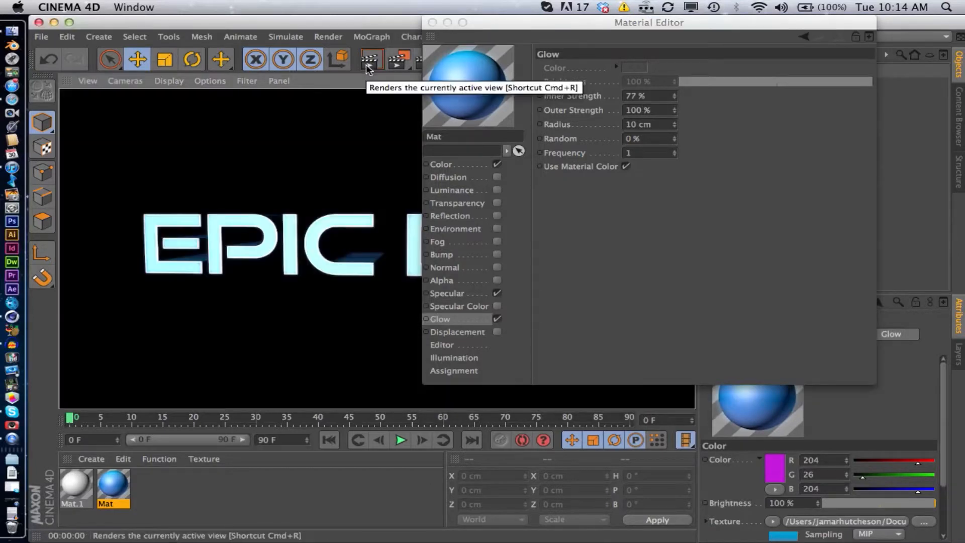
left_click(322, 147)
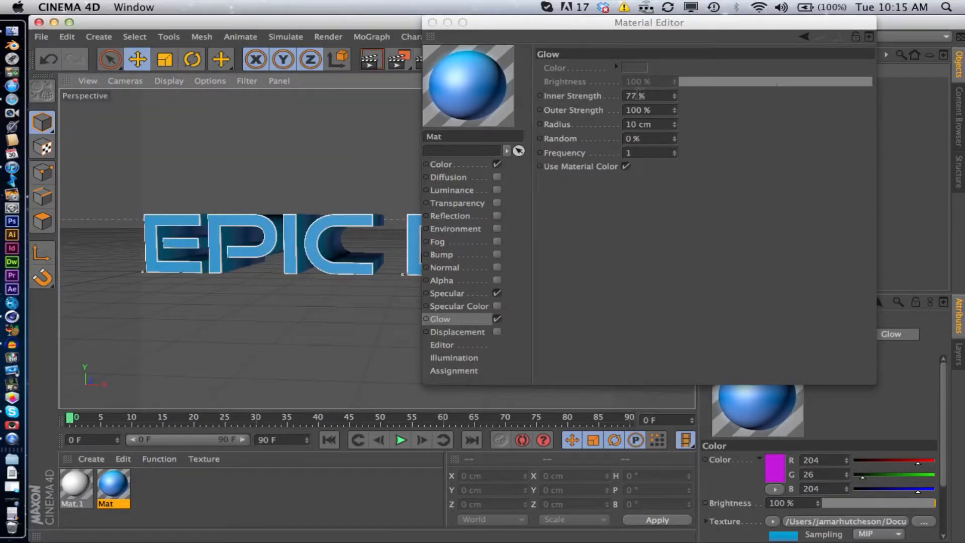
Reduce the blue material's glow inner strength to 27%, close its editor and preview the render of the full text.
double_click(636, 96)
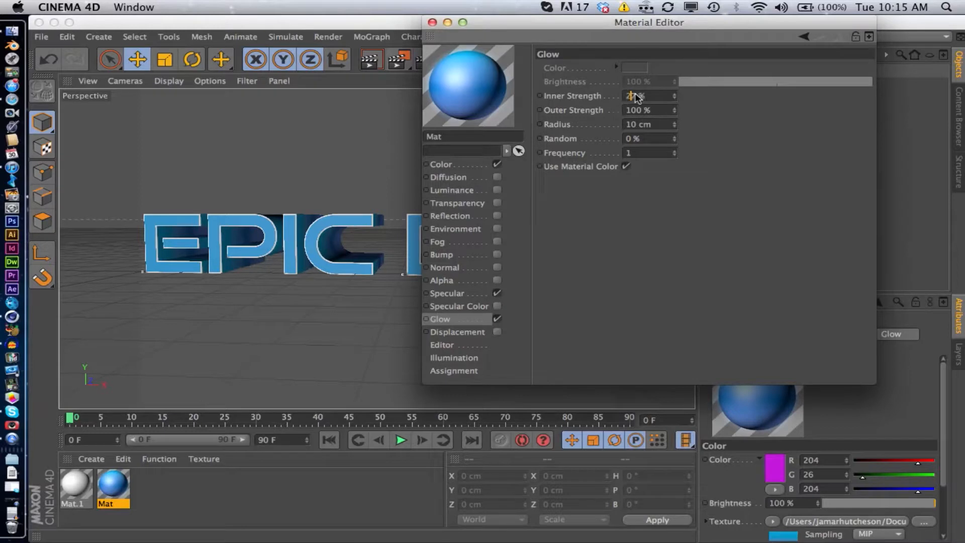
key("Return")
left_click(294, 144)
left_click(376, 61)
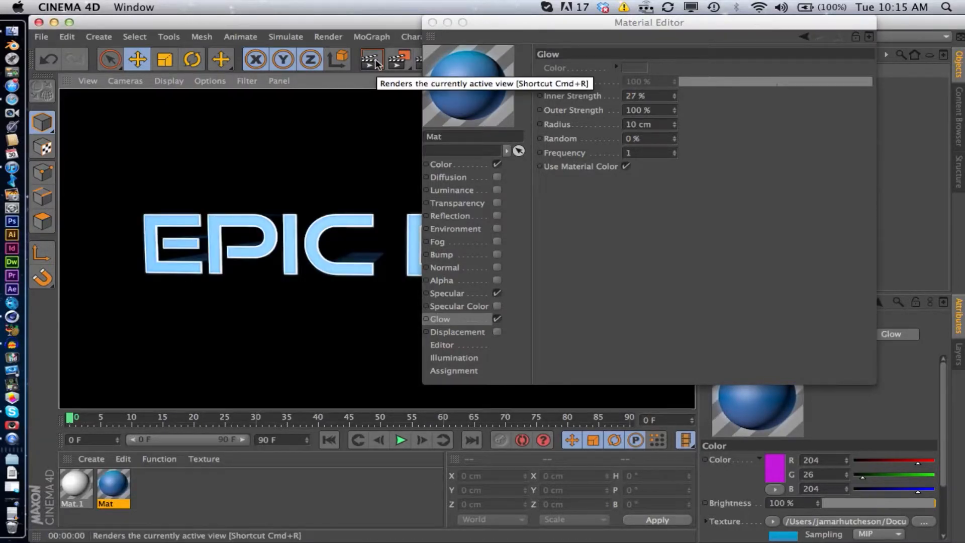
left_click(320, 161)
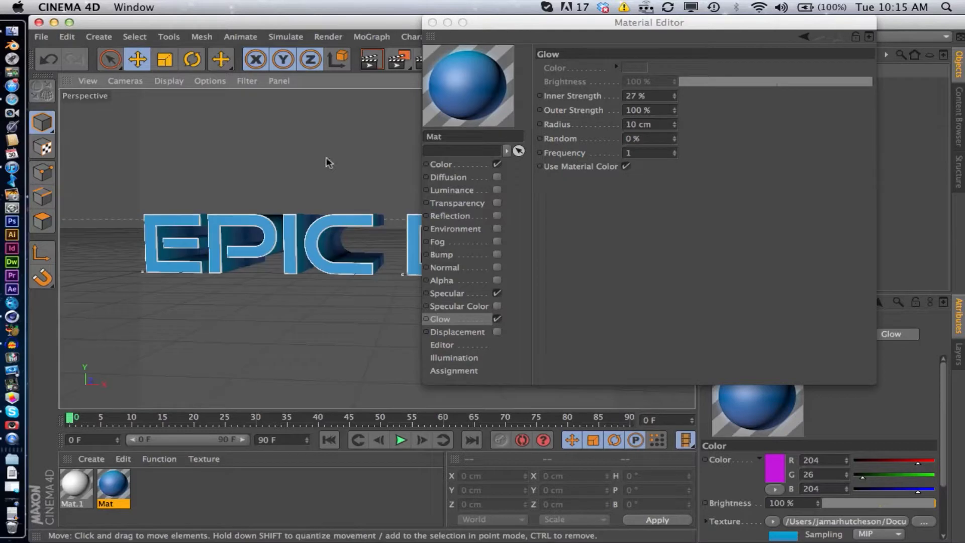
left_click(432, 23)
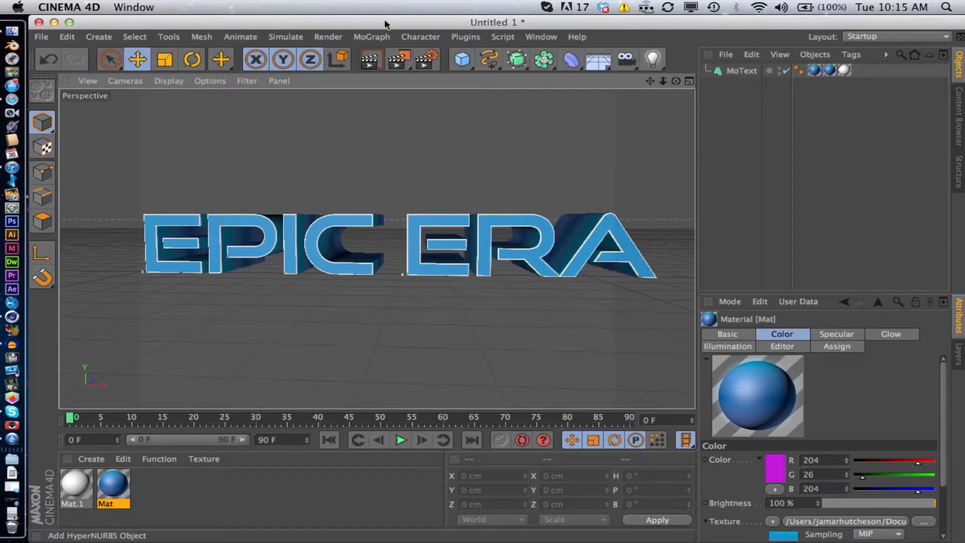
left_click(371, 59)
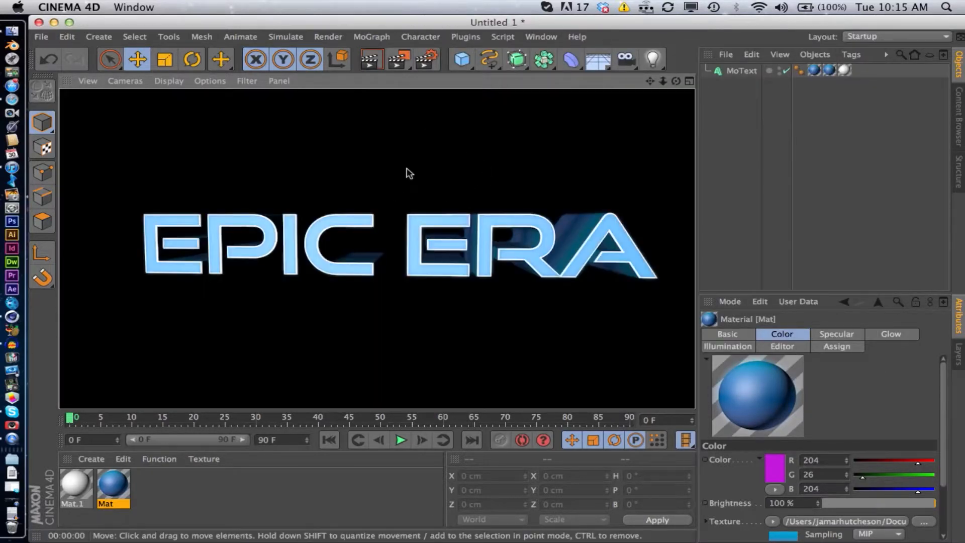
left_click(429, 146)
Add an omni light and position it above the word EPIC, about 190 cm high.
left_click_drag(676, 83, 677, 82)
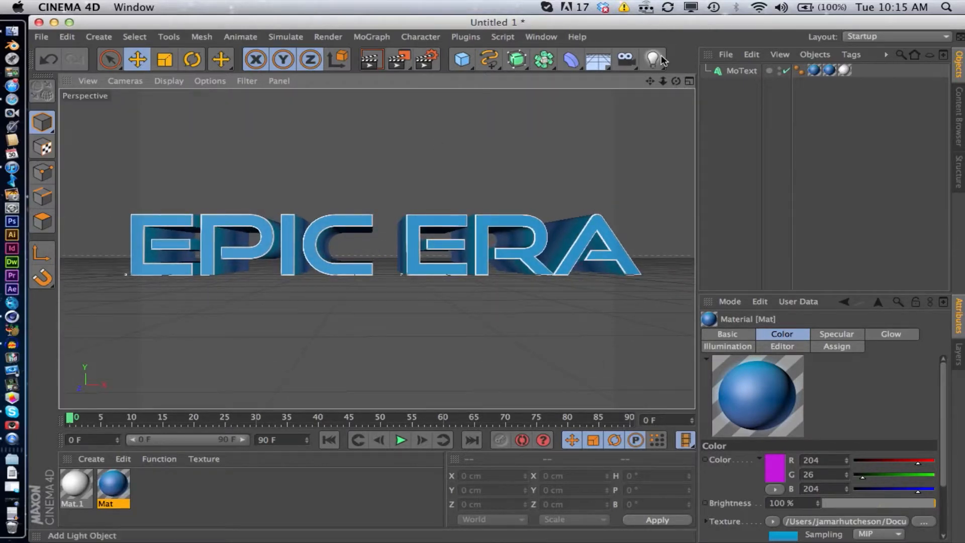
left_click(652, 59)
left_click_drag(180, 285, 354, 286)
left_click_drag(274, 238, 267, 164)
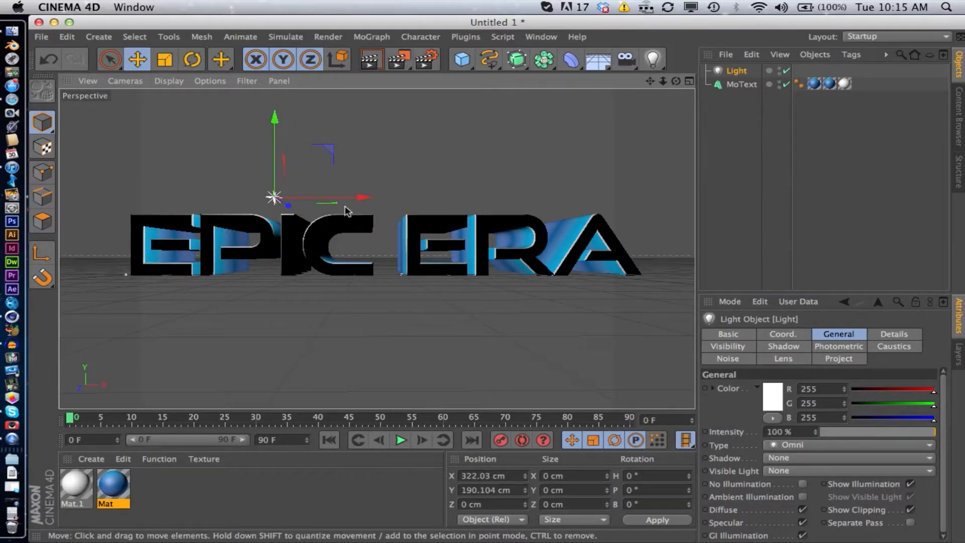
mouse_move(304, 205)
left_mouse_down()
mouse_move(339, 205)
mouse_move(313, 200)
mouse_move(308, 216)
mouse_move(323, 217)
mouse_move(313, 212)
left_mouse_up()
Add a second omni light and place it in front of the first letters, at about X 244 cm and Z -579 cm.
left_click(652, 59)
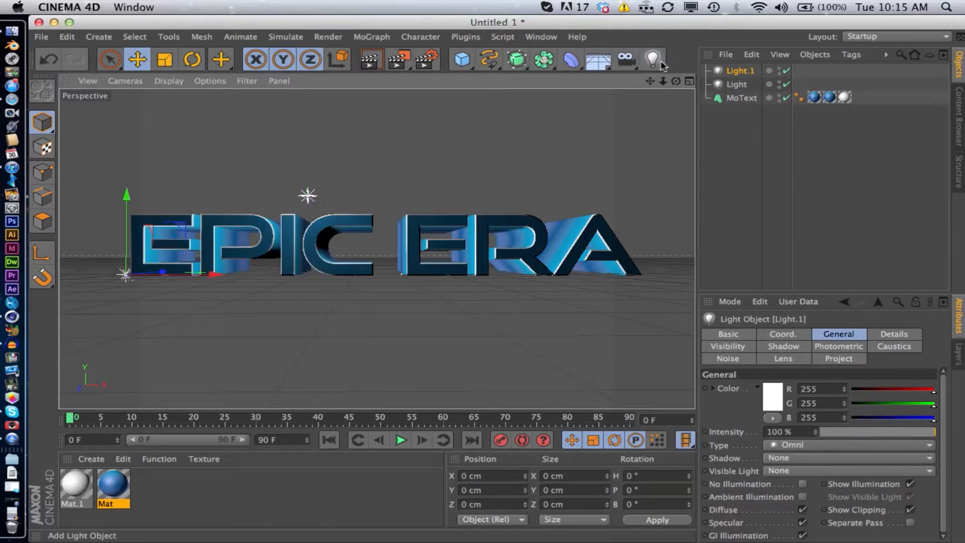
left_click_drag(216, 274, 360, 273)
left_click_drag(290, 273, 227, 350)
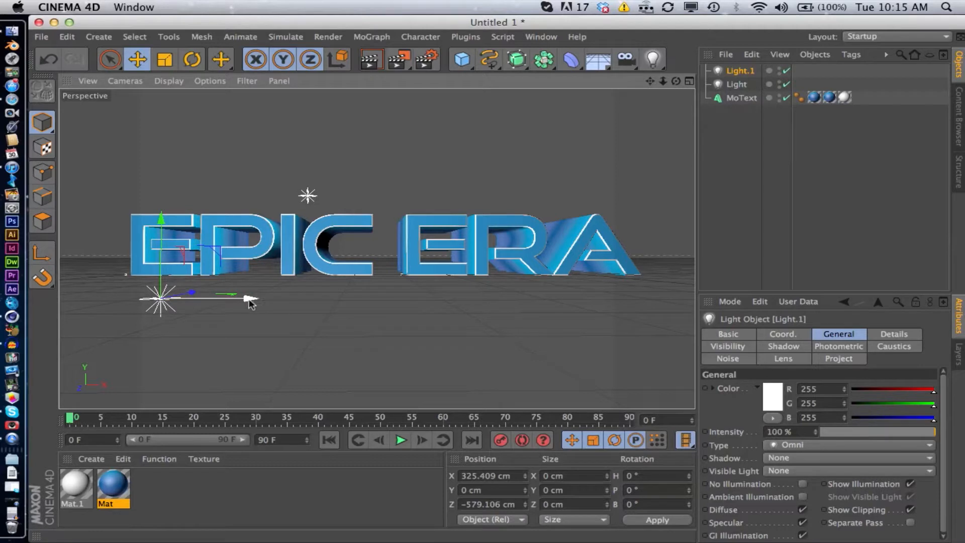
left_click_drag(250, 302, 166, 300)
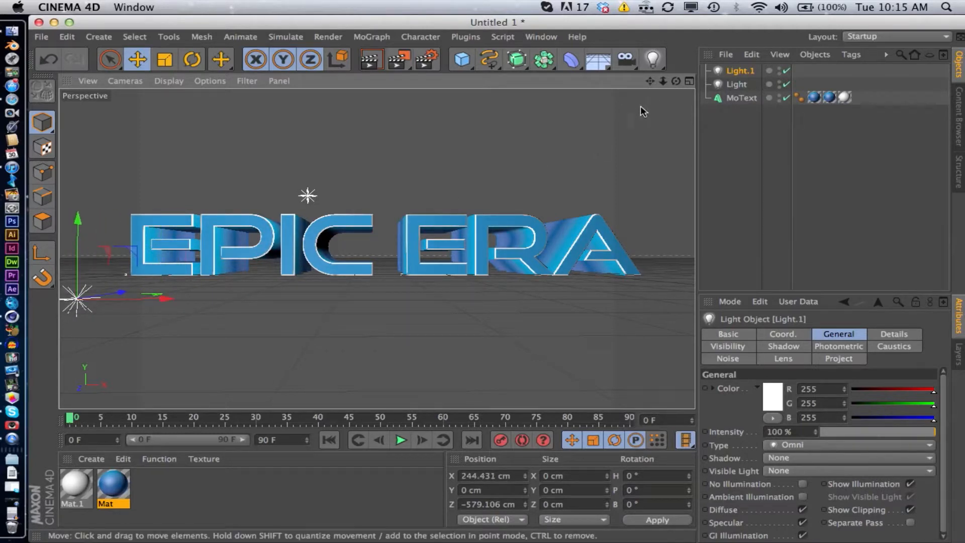
Add a third omni light, move it to about X 1123 cm near the final A, and push it back behind the text.
left_click(652, 59)
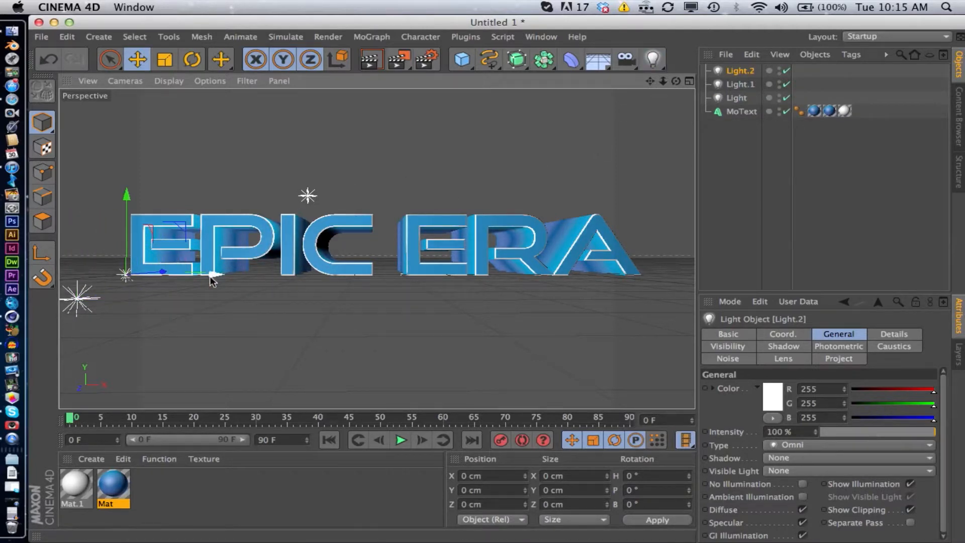
left_click_drag(213, 279, 694, 301)
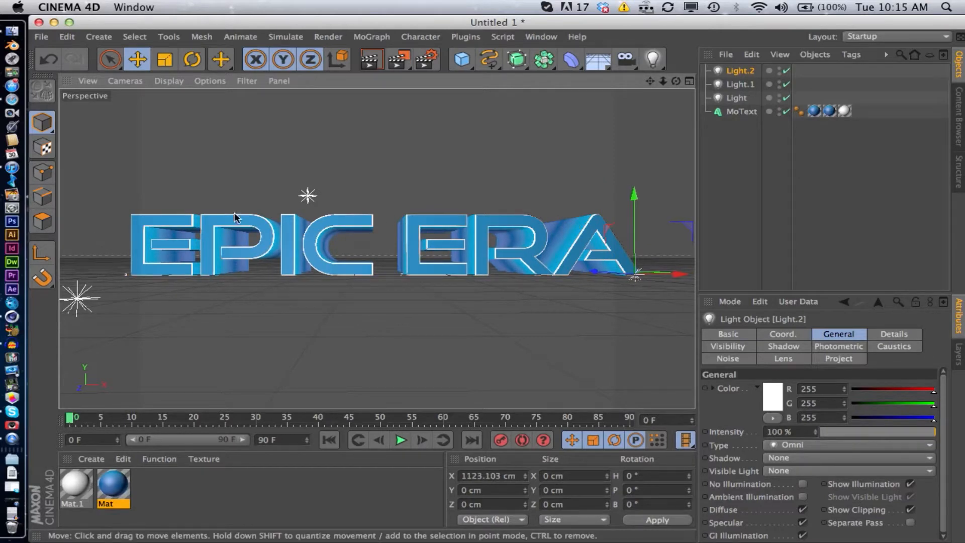
left_click_drag(598, 267, 501, 228)
Add a fourth omni light in front of the final A at about X 945 cm and Z -369 cm, and preview the render.
left_click(652, 59)
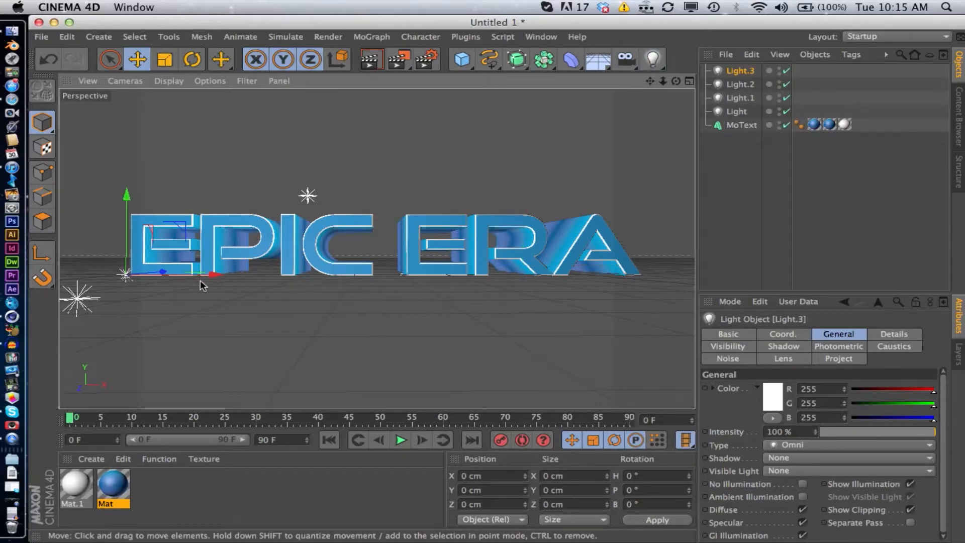
left_click_drag(204, 275, 714, 305)
left_click_drag(596, 269, 574, 266)
left_click_drag(676, 272, 616, 279)
left_click_drag(528, 271, 628, 304)
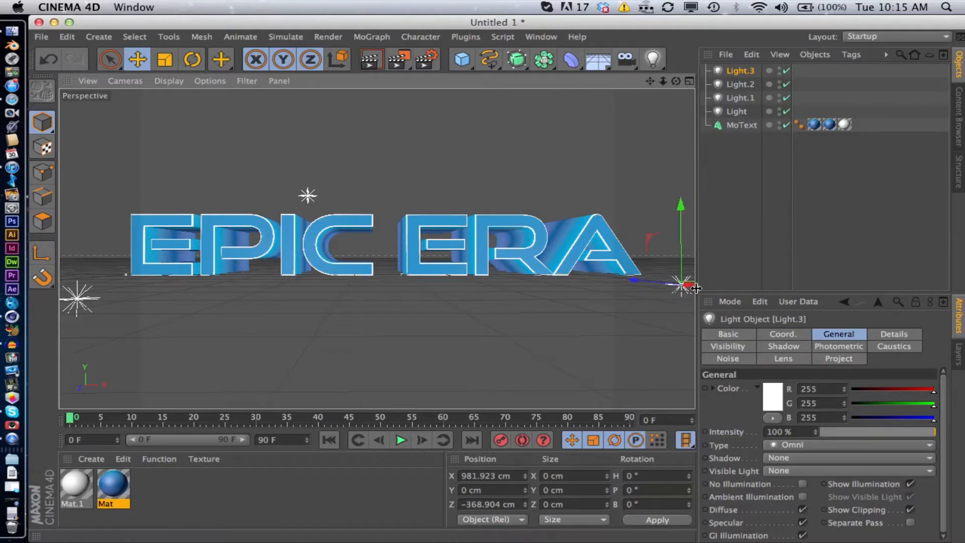
left_click_drag(689, 284, 666, 296)
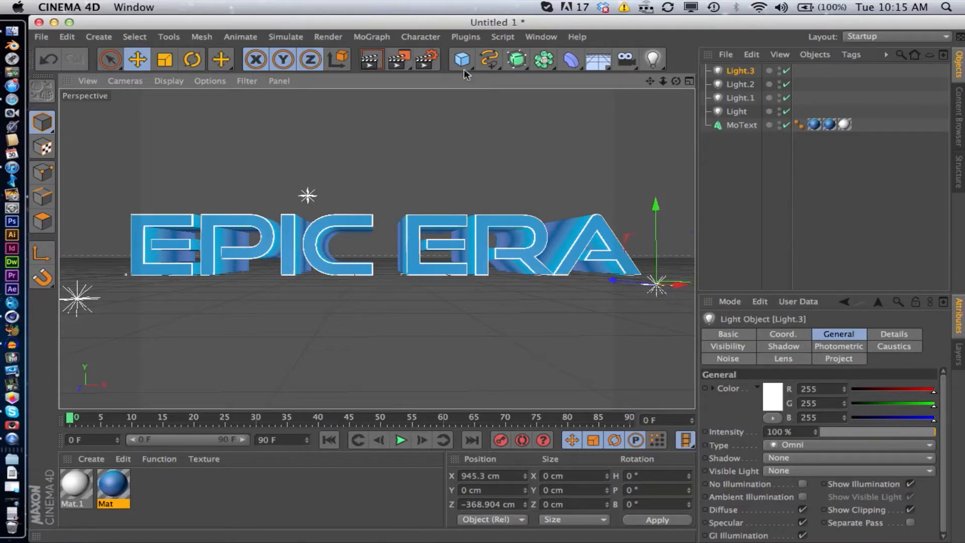
left_click(372, 66)
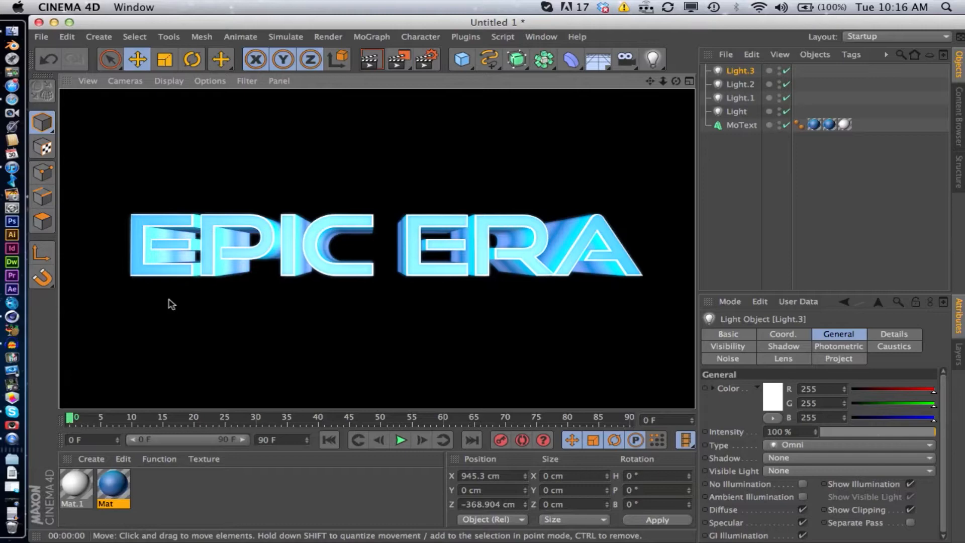
Turn off the glow on the blue material Mat.
left_click(465, 171)
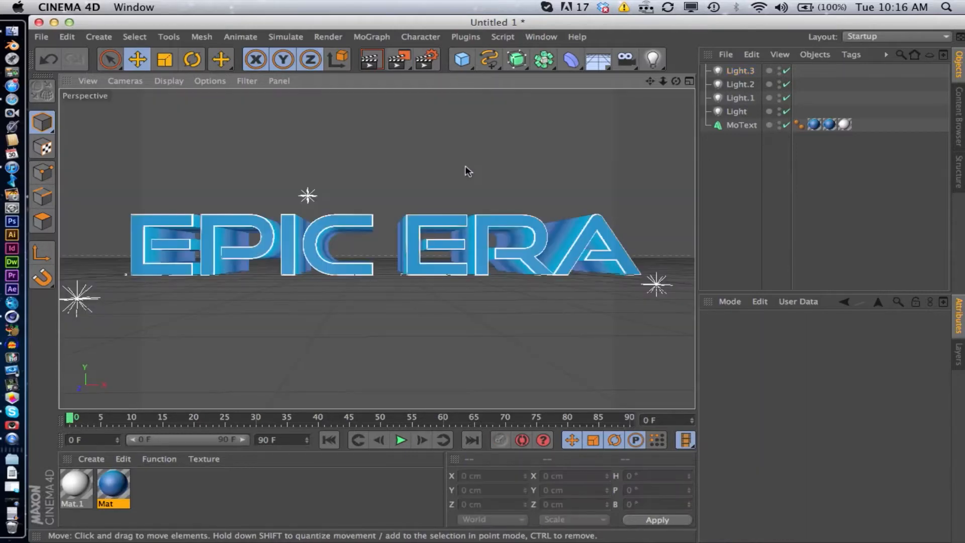
double_click(111, 488)
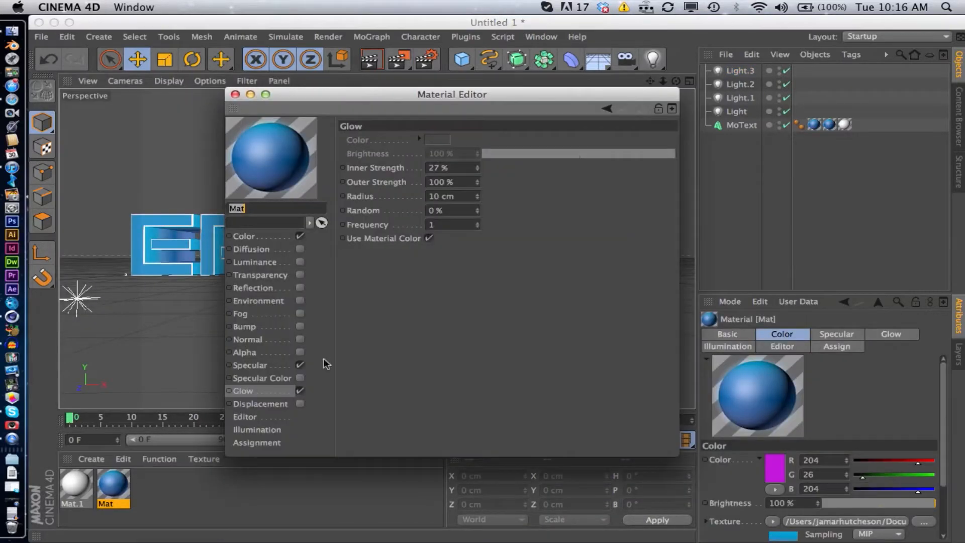
left_click(300, 391)
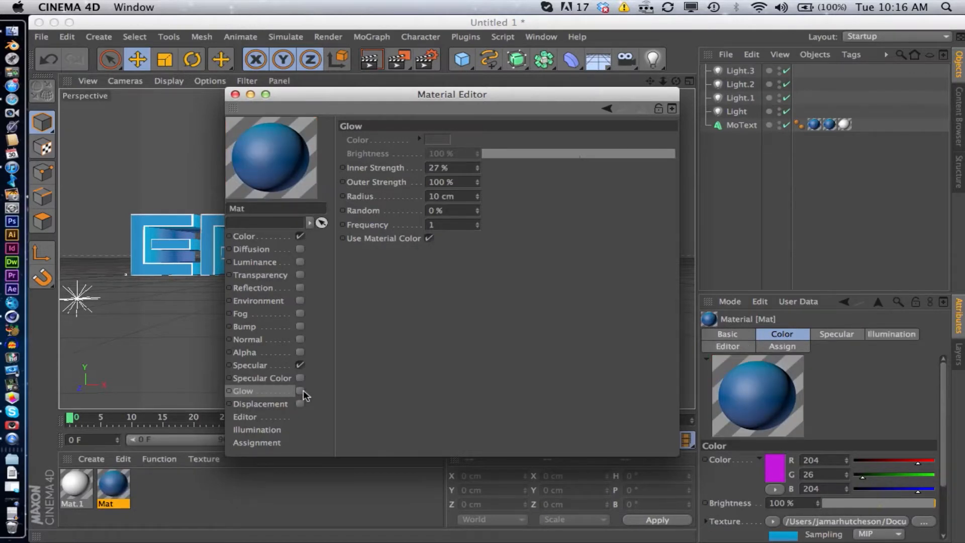
Narrow the blue material's specular width, set the specular falloff to -19 %, and preview the render.
left_click(249, 365)
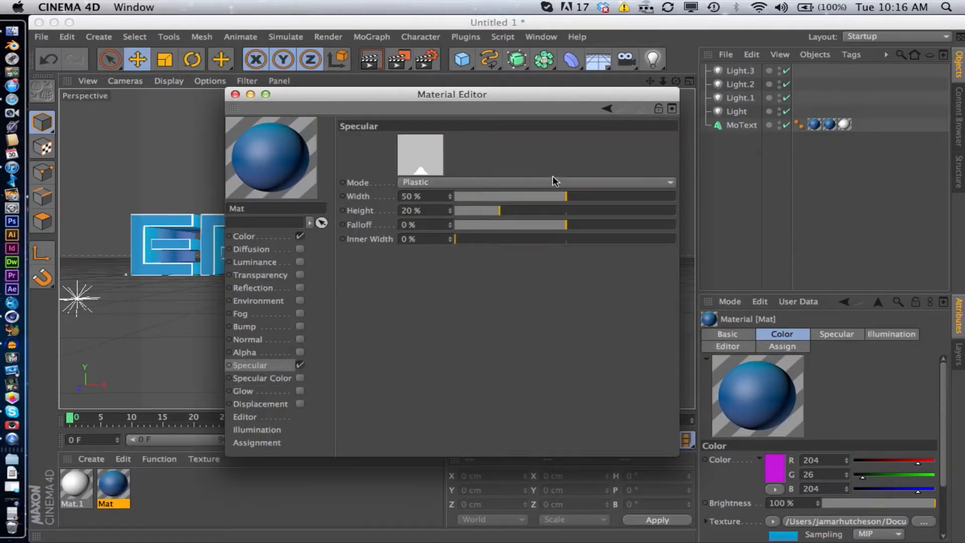
left_click_drag(508, 200, 500, 199)
left_click(531, 225)
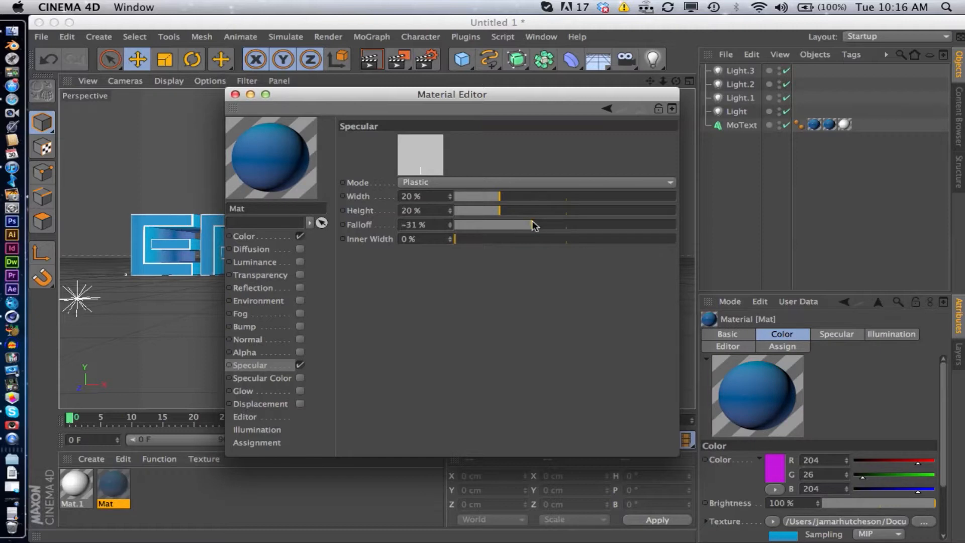
left_click(545, 225)
left_click(474, 196)
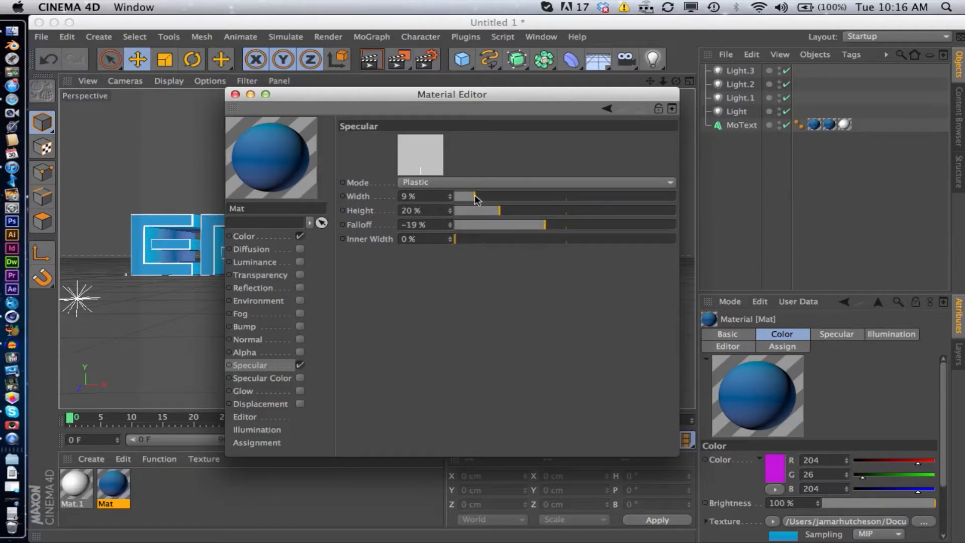
left_click(505, 196)
left_click(235, 93)
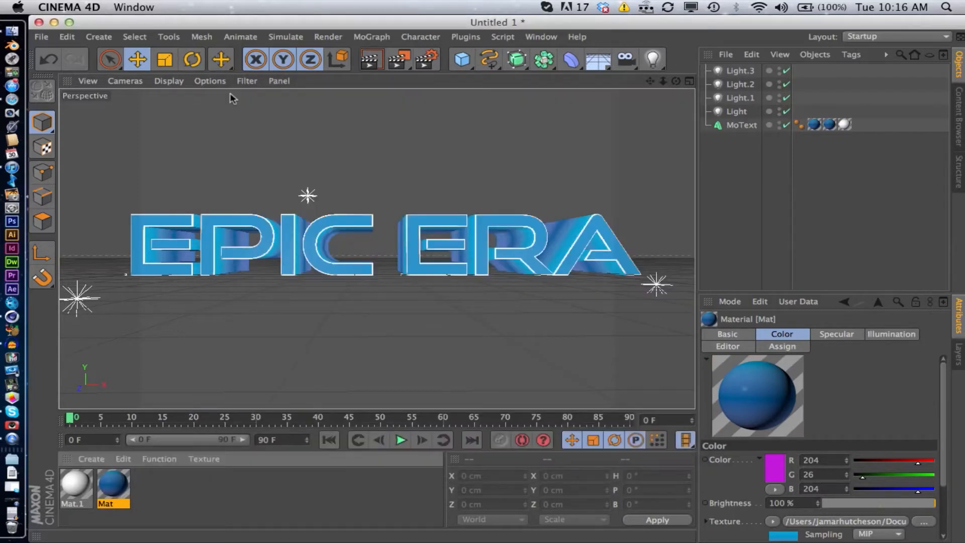
left_click(370, 59)
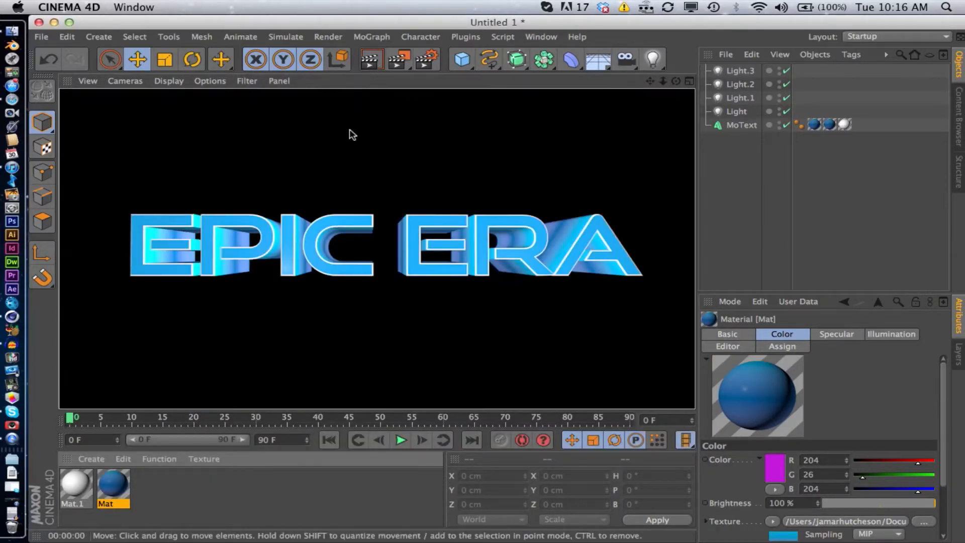
left_click(337, 173)
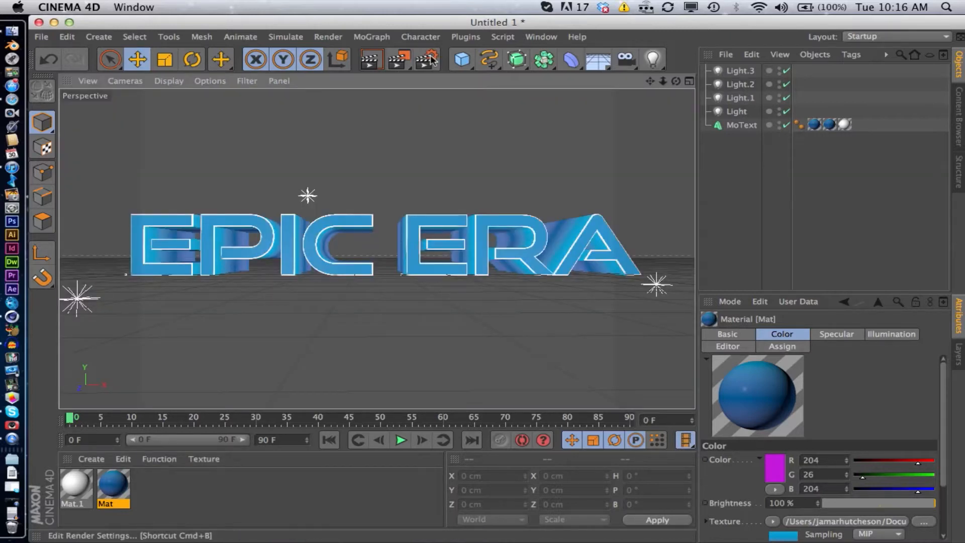
Open the render settings and review the output size presets and frame range options.
left_click(430, 59)
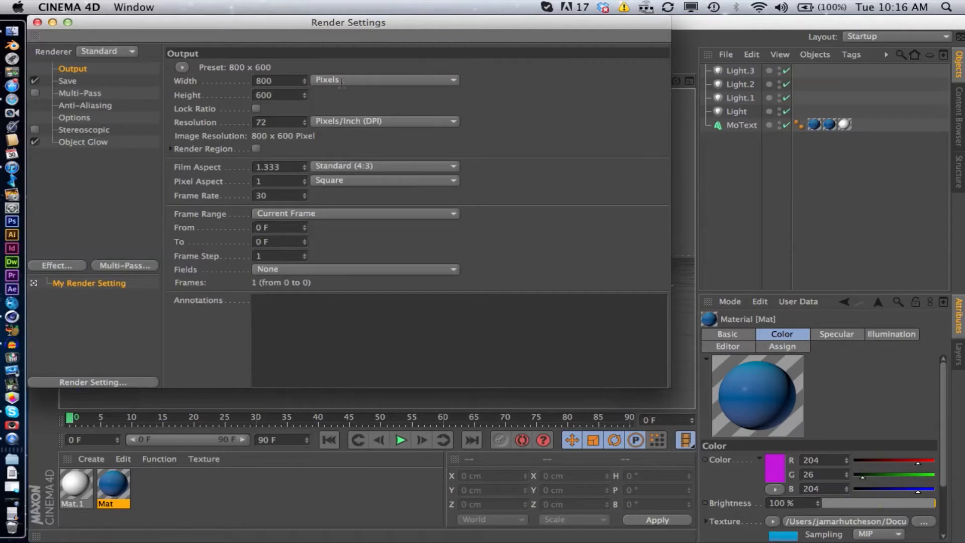
left_click(181, 67)
mouse_move(186, 82)
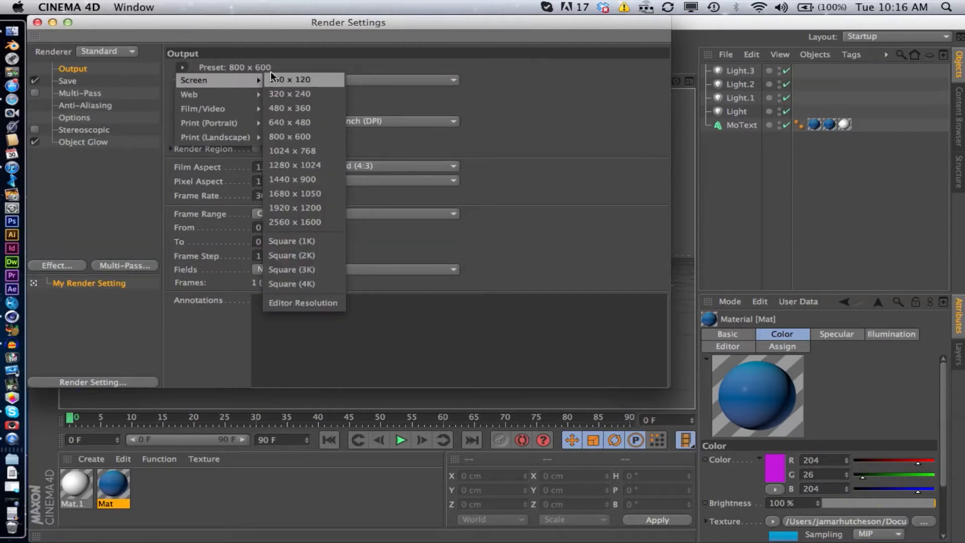
left_click(587, 175)
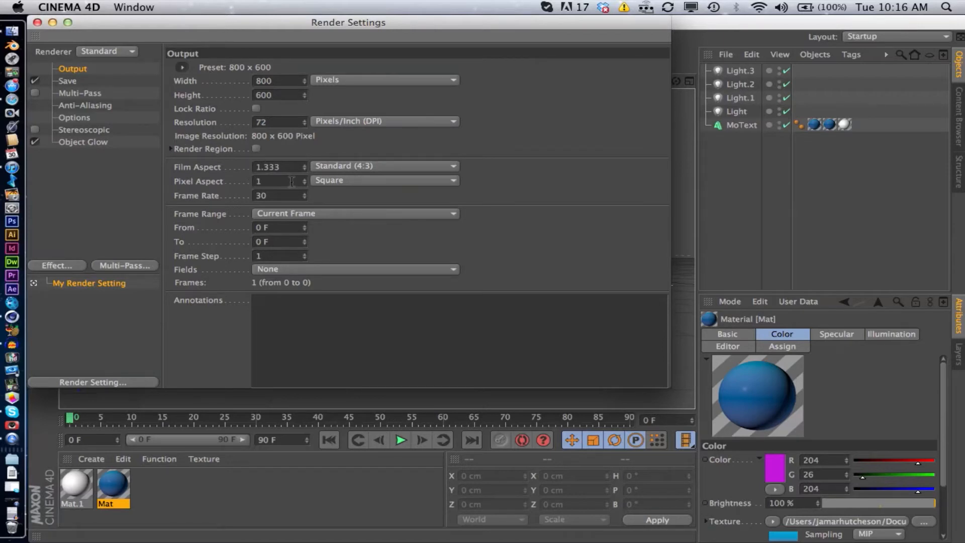
left_click(351, 214)
left_click(549, 203)
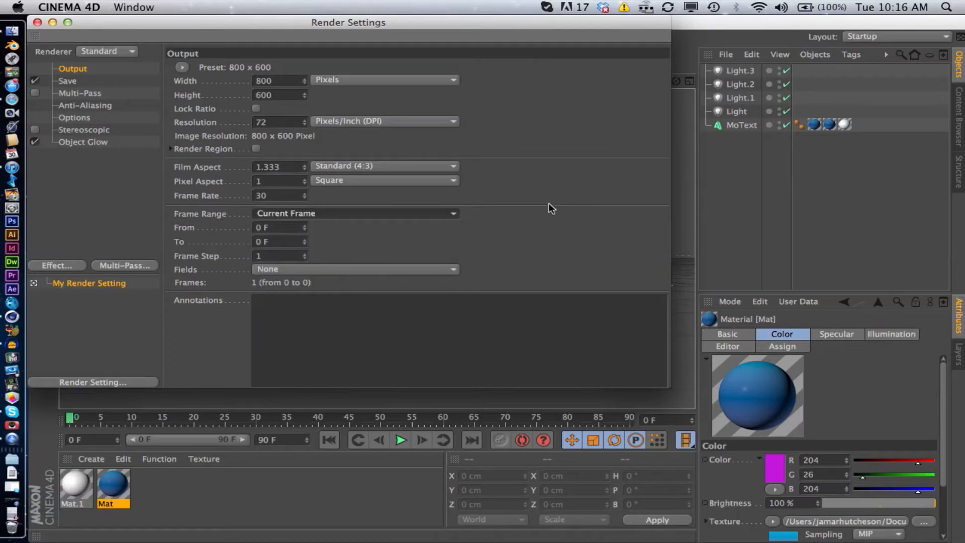
Set the render's save file to EE-logo in the Pictures folder.
left_click(73, 81)
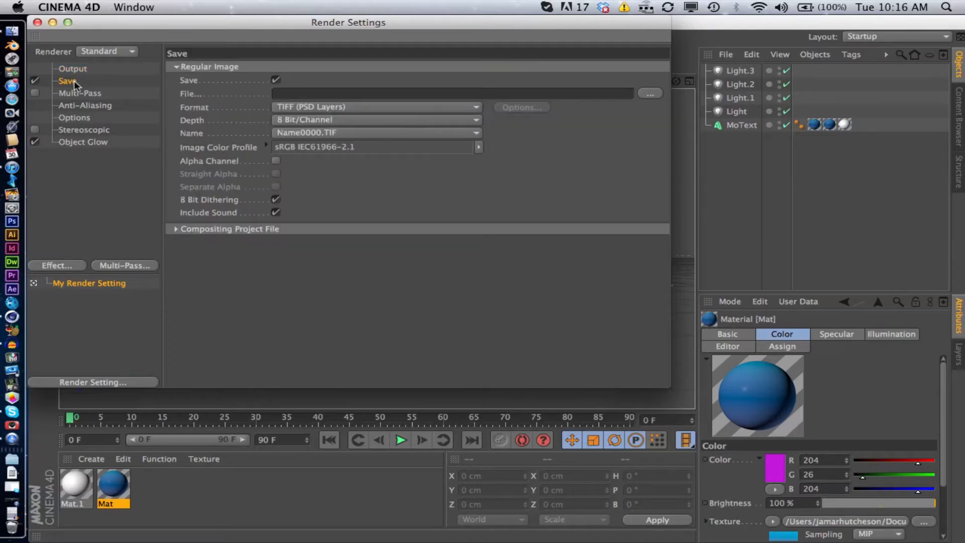
left_click(648, 92)
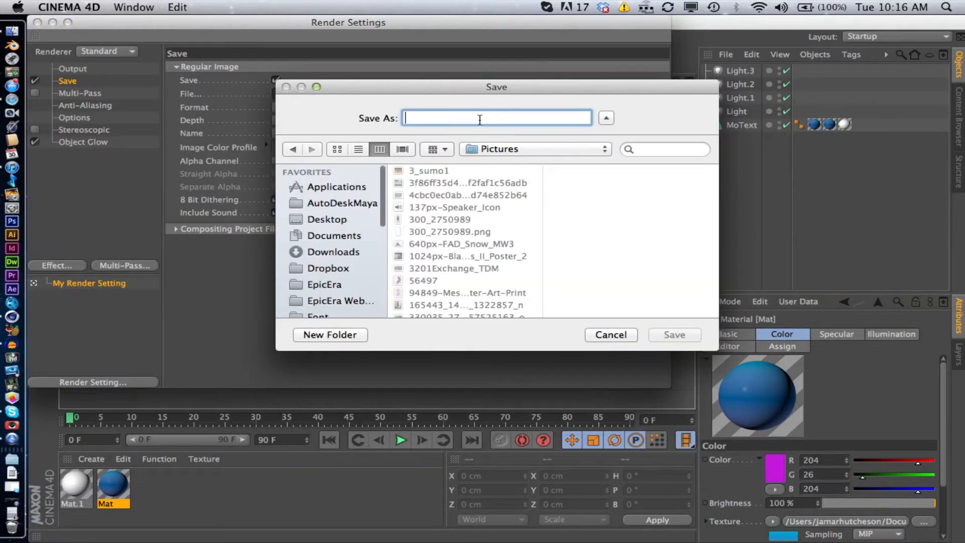
type("EE")
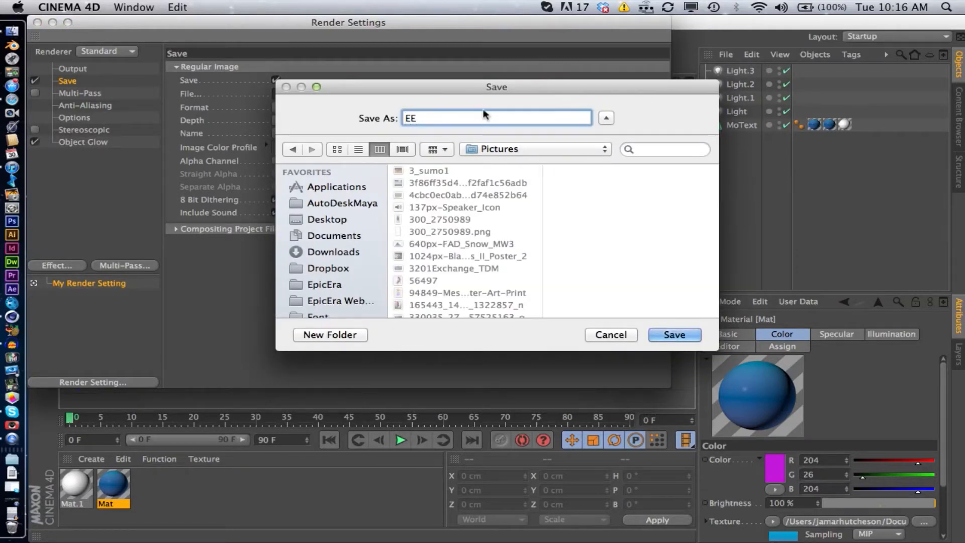
type("-logo")
left_click(676, 328)
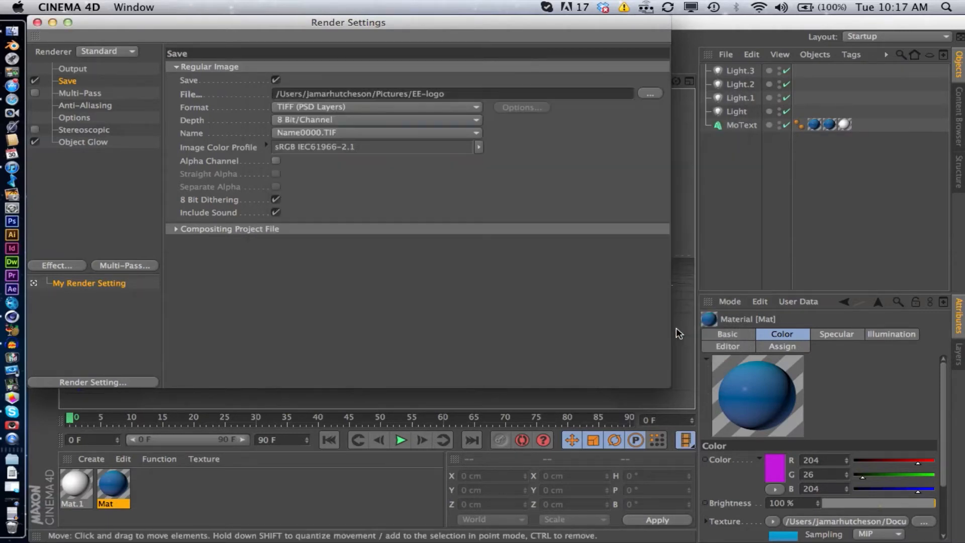
Set the saved image's format to PNG, enable its alpha channel, and close the render settings.
left_click(358, 107)
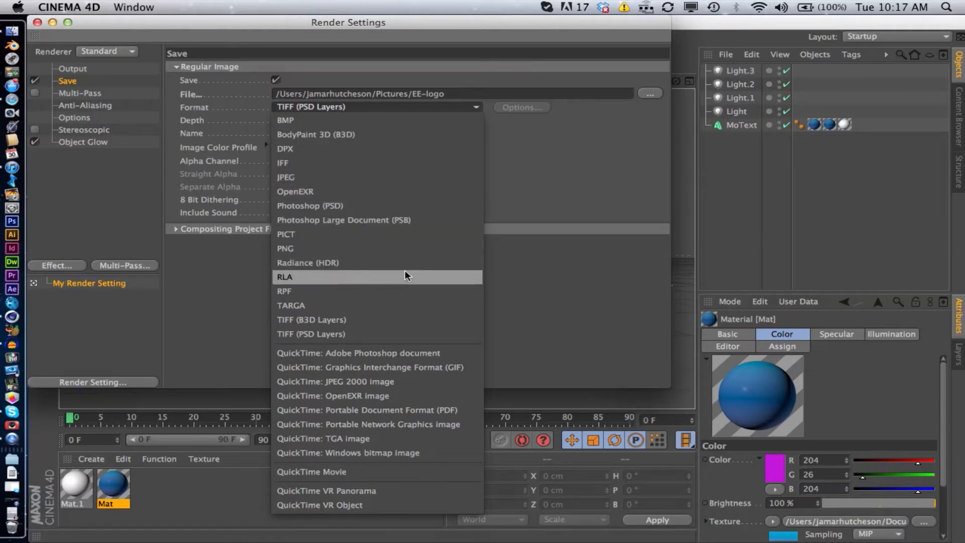
left_click(344, 249)
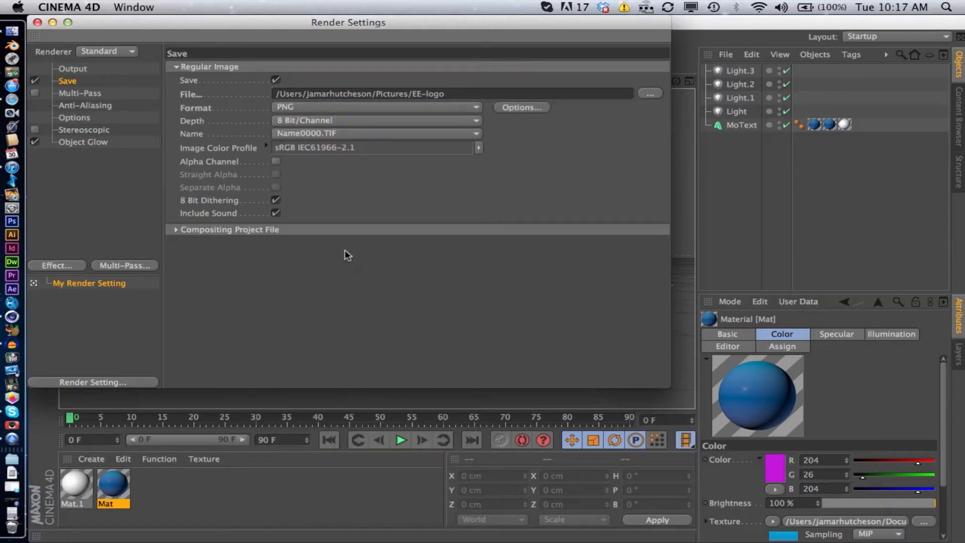
left_click(276, 162)
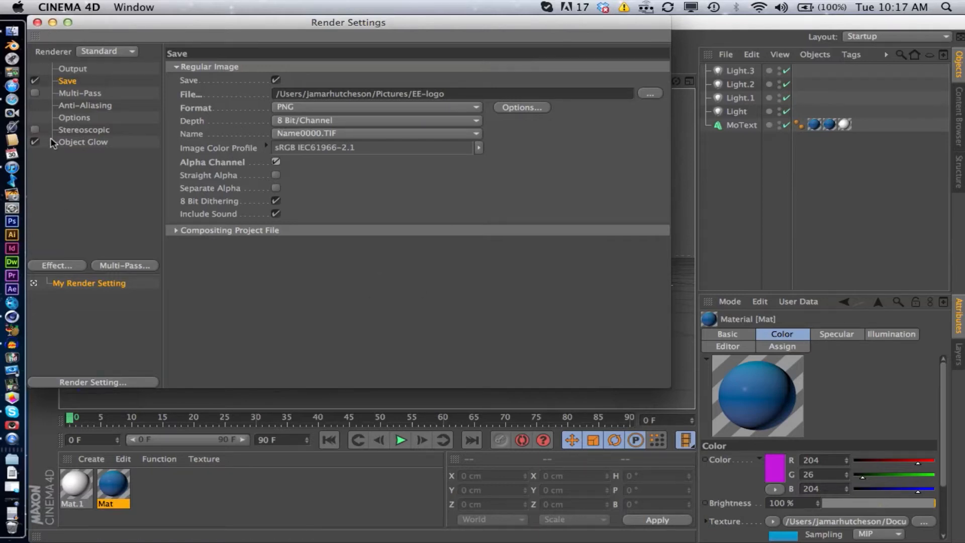
left_click(71, 143)
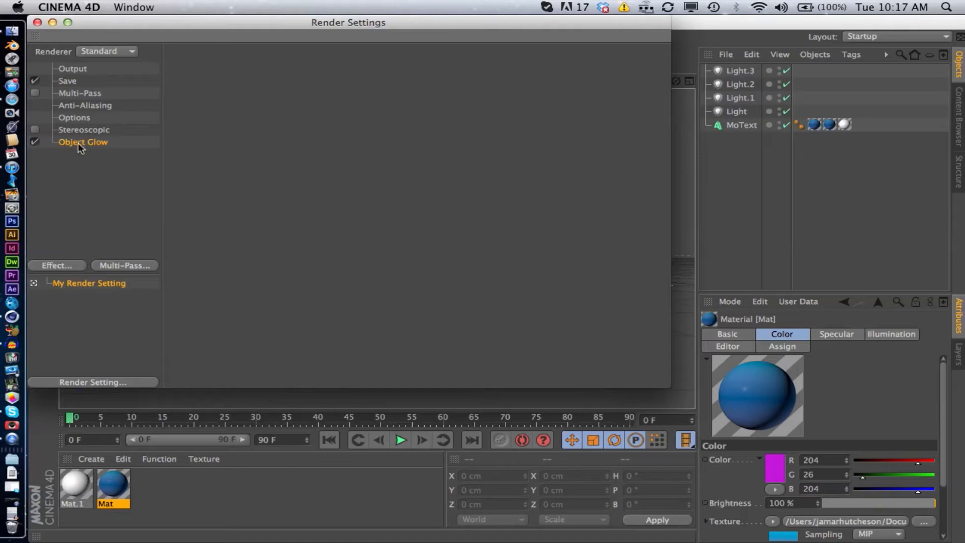
left_click(37, 22)
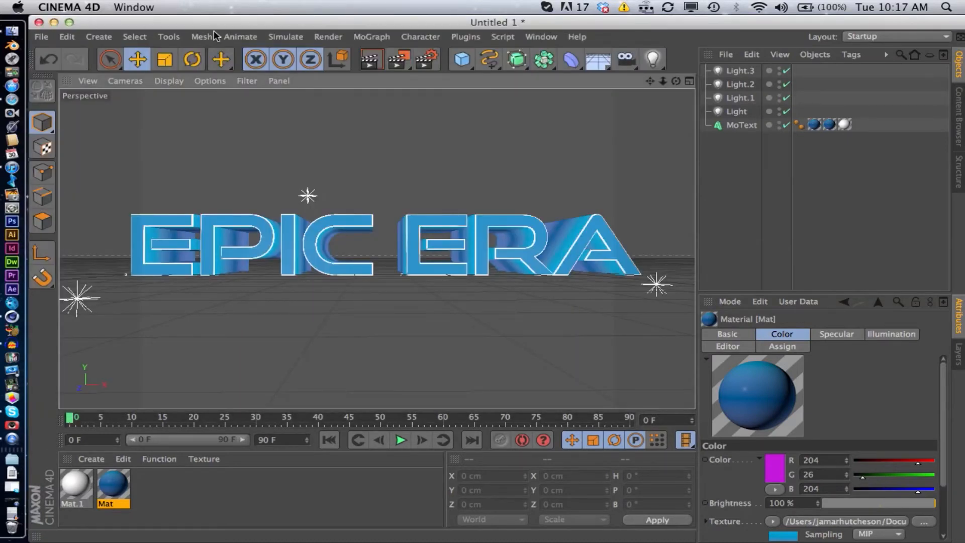
Preview the rendered view and check the Object Glow effect in the render settings.
left_click(369, 59)
left_click(426, 59)
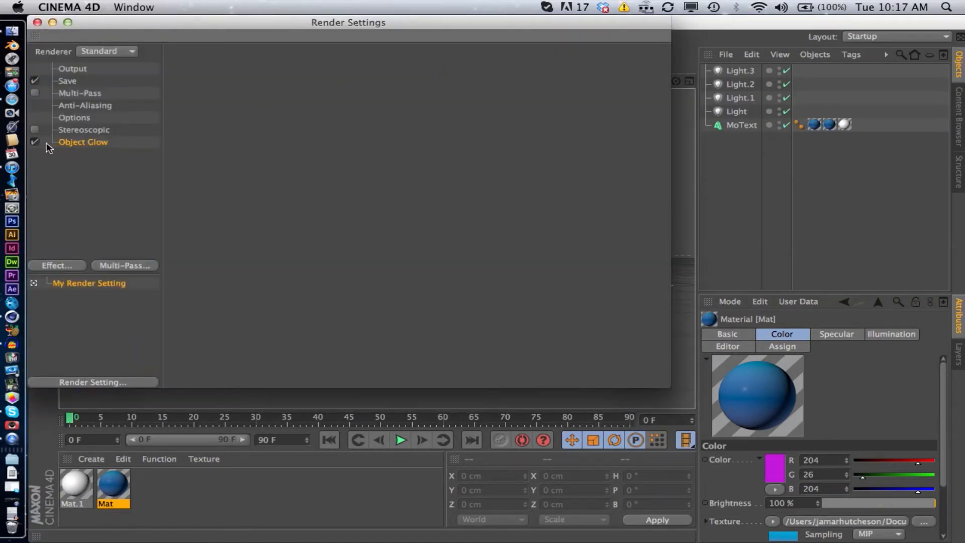
left_click(38, 22)
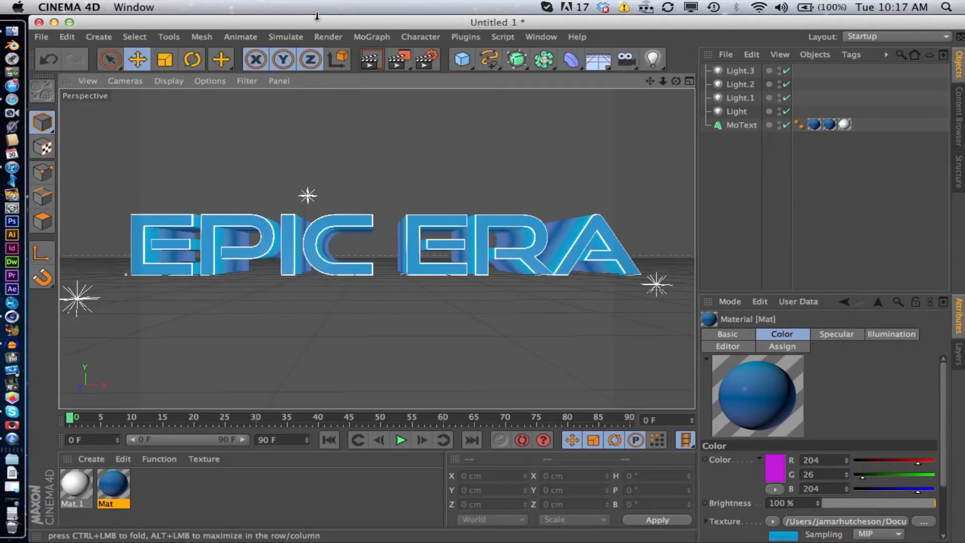
left_click(379, 62)
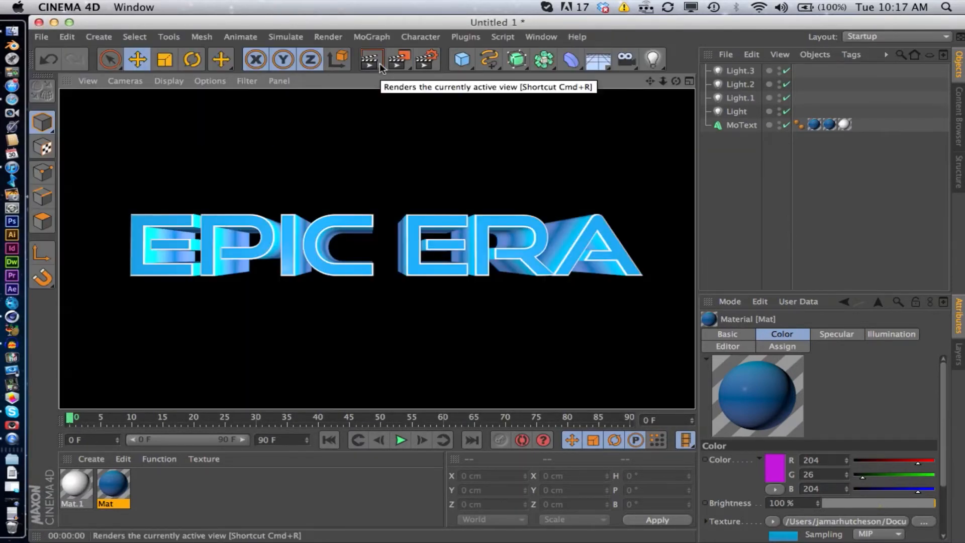
left_click(421, 61)
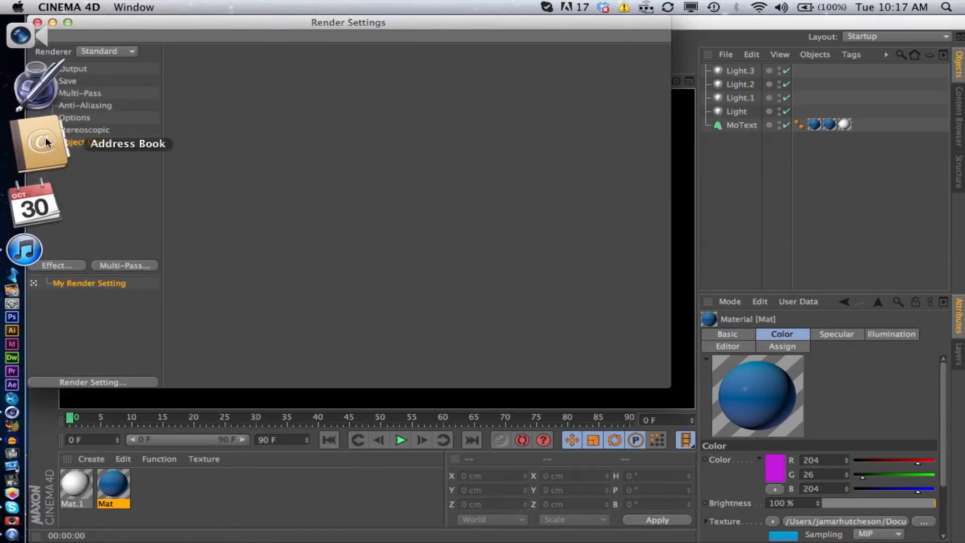
left_click(38, 22)
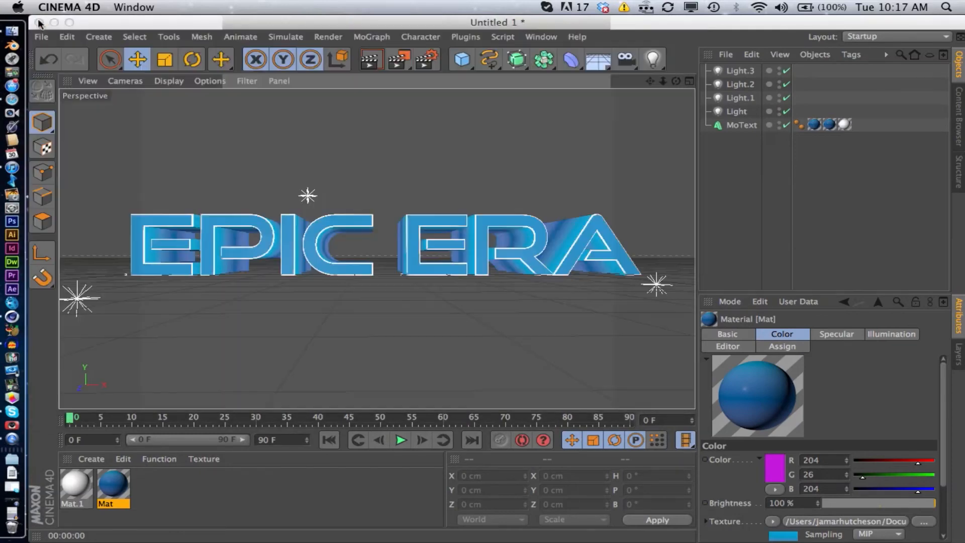
Render the project to the Picture Viewer and inspect how the text is framed.
left_click(400, 57)
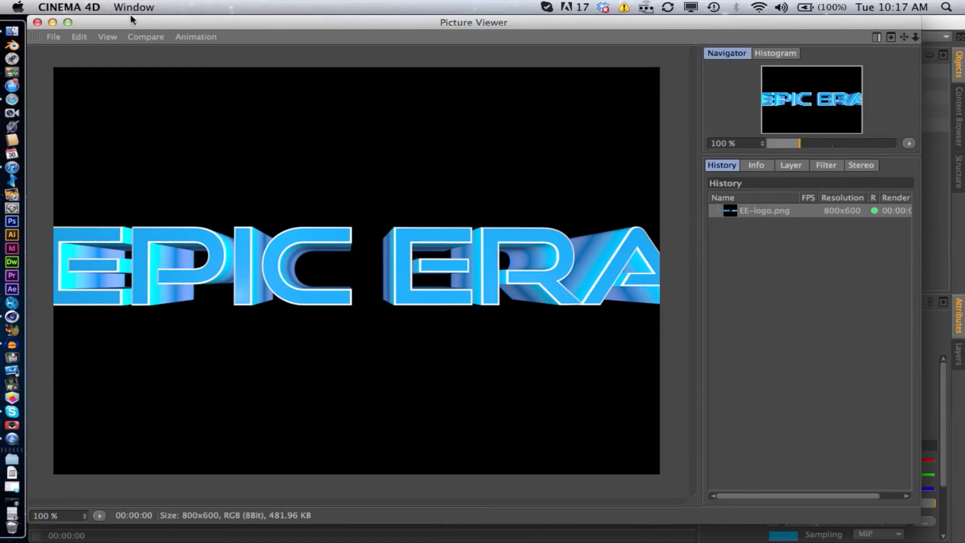
left_click(38, 22)
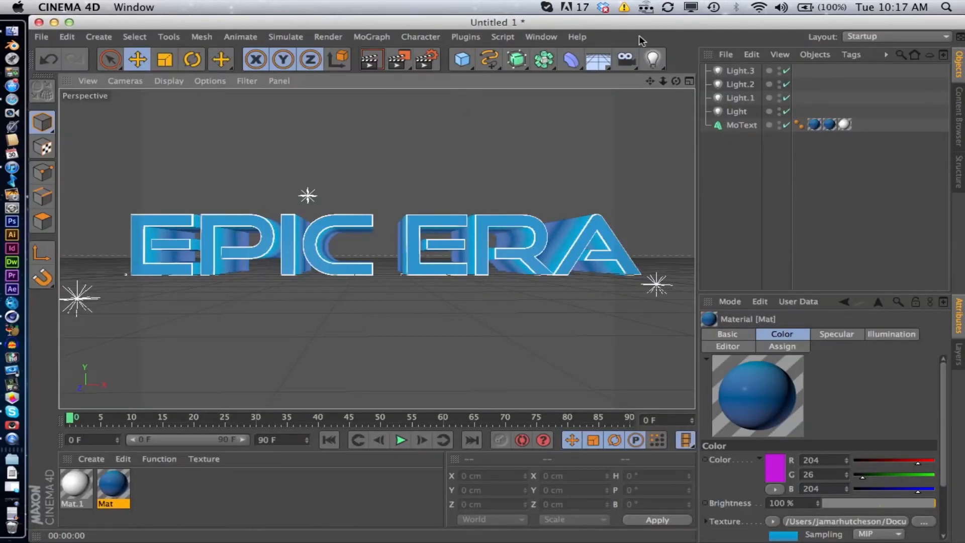
Reframe the view at a slight angle so all of EPIC ERA fits, and render again, overwriting EE-logo.png.
scroll(459, 295, "down", 2)
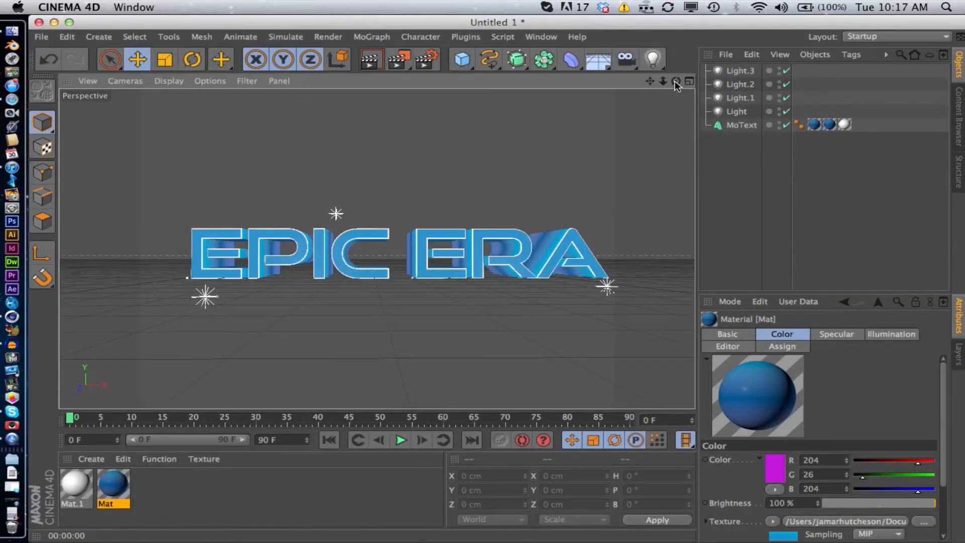
left_click_drag(676, 81, 650, 83)
scroll(499, 215, "up", 2)
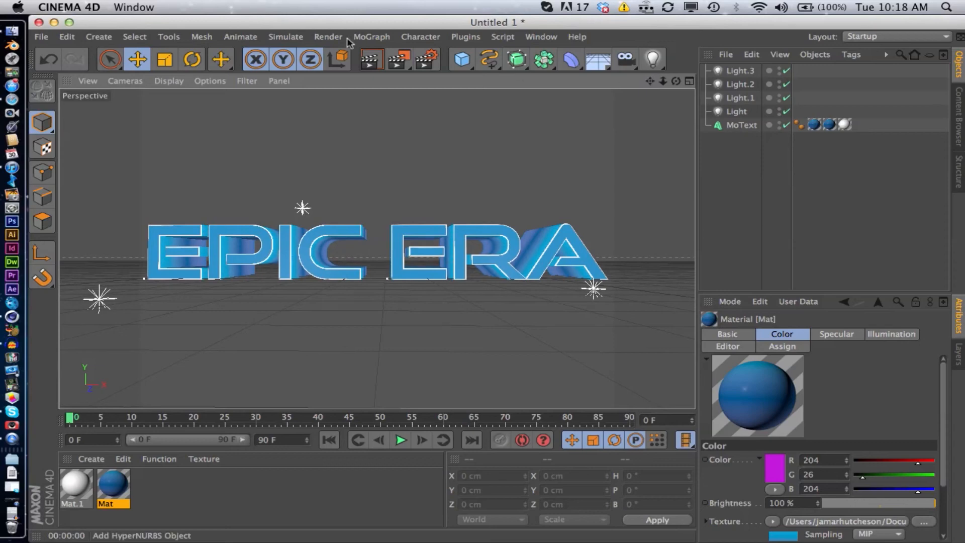
left_click(395, 55)
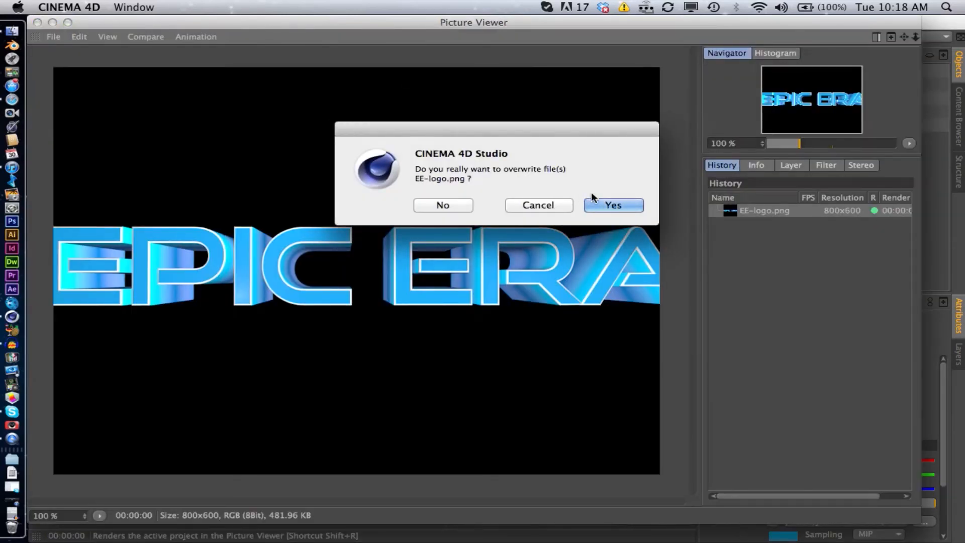
left_click(614, 209)
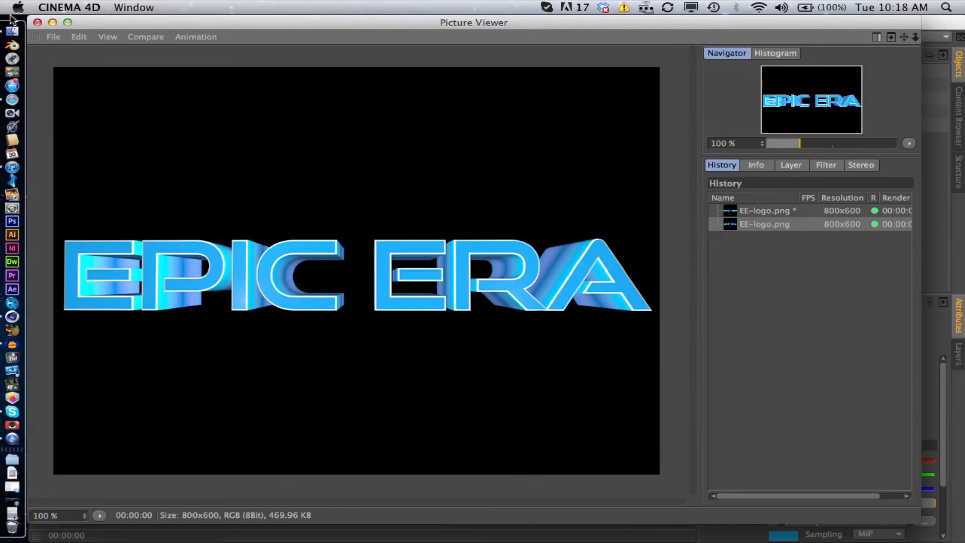
left_click(38, 22)
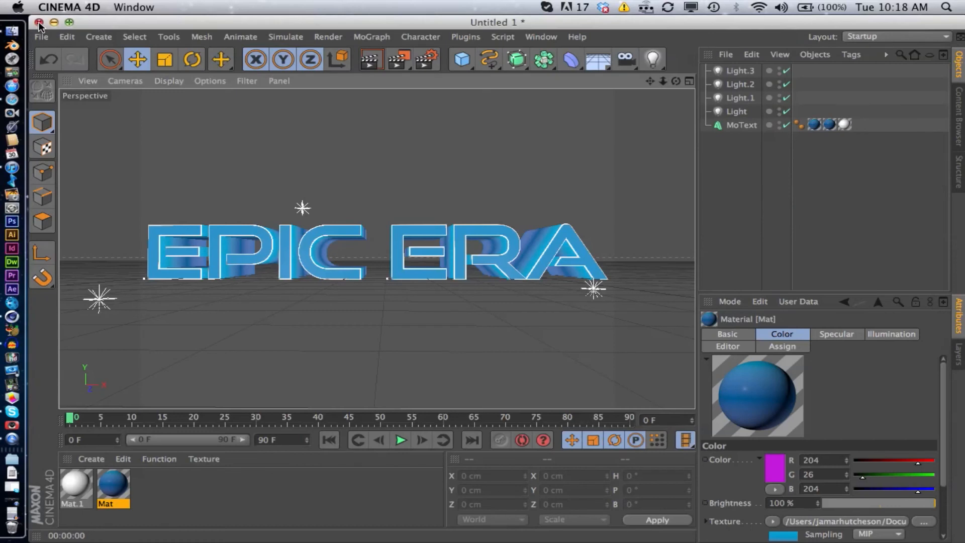